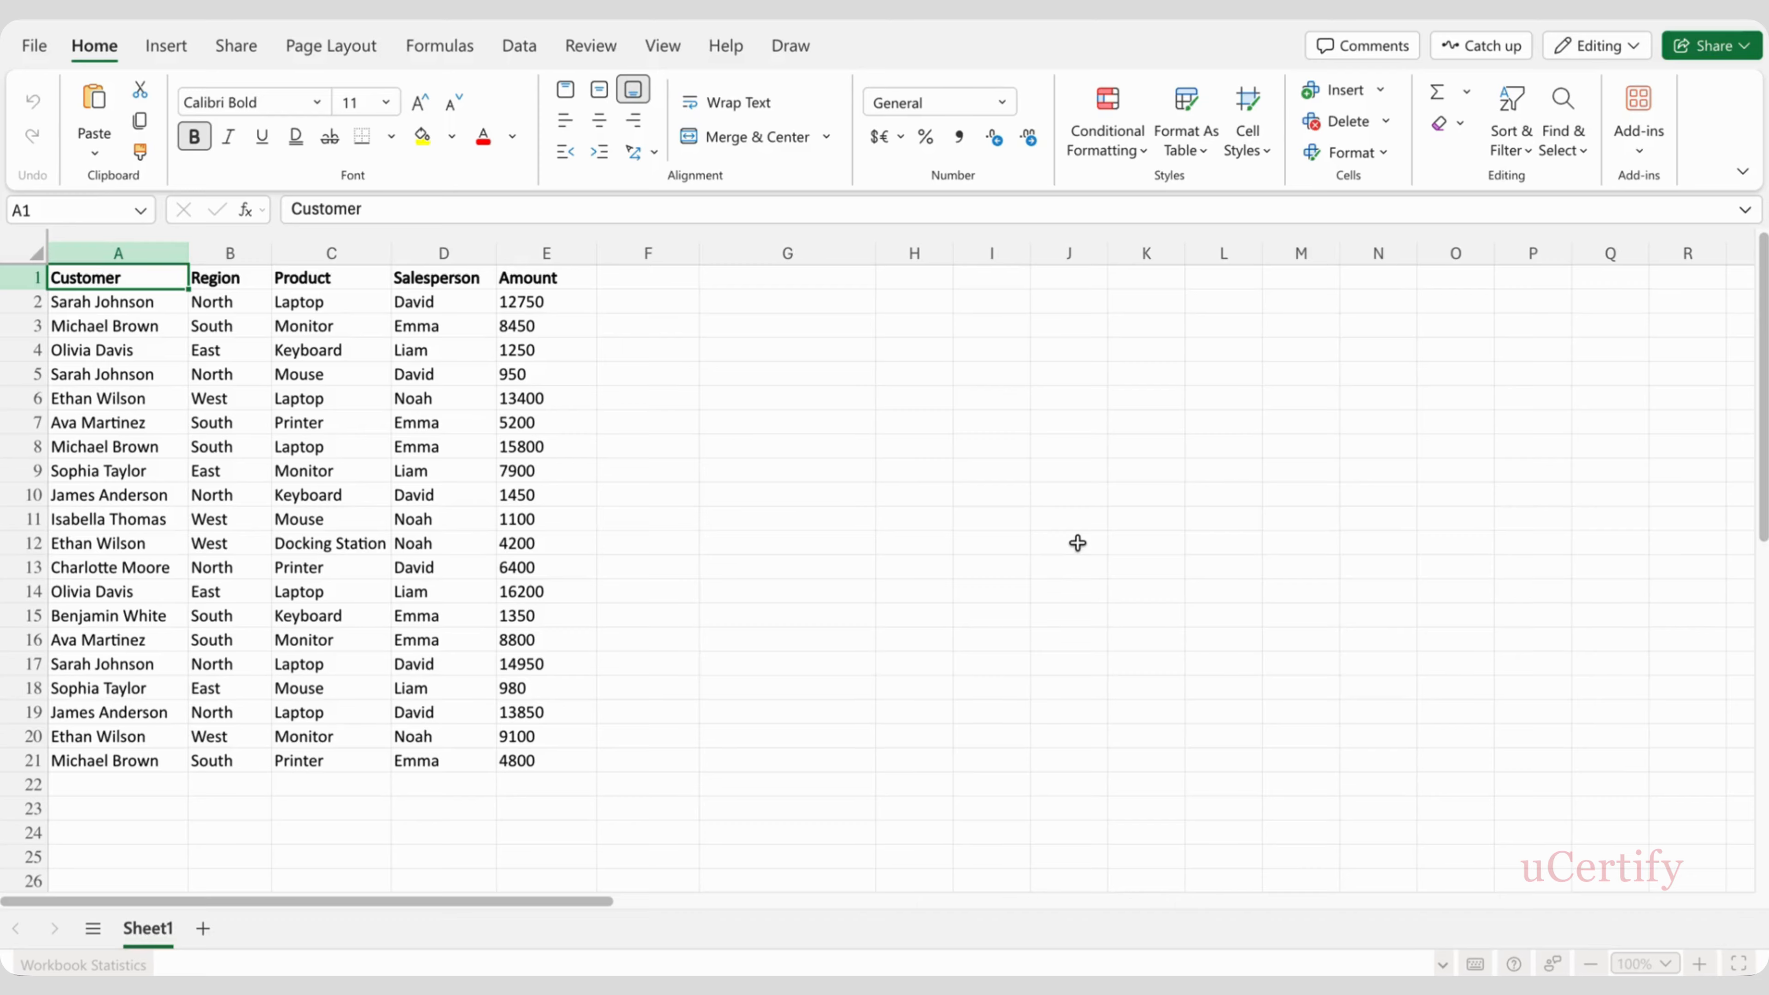
- Examine the sales table in A1:E21 and its column headers from Customer through Amount
click(787, 663)
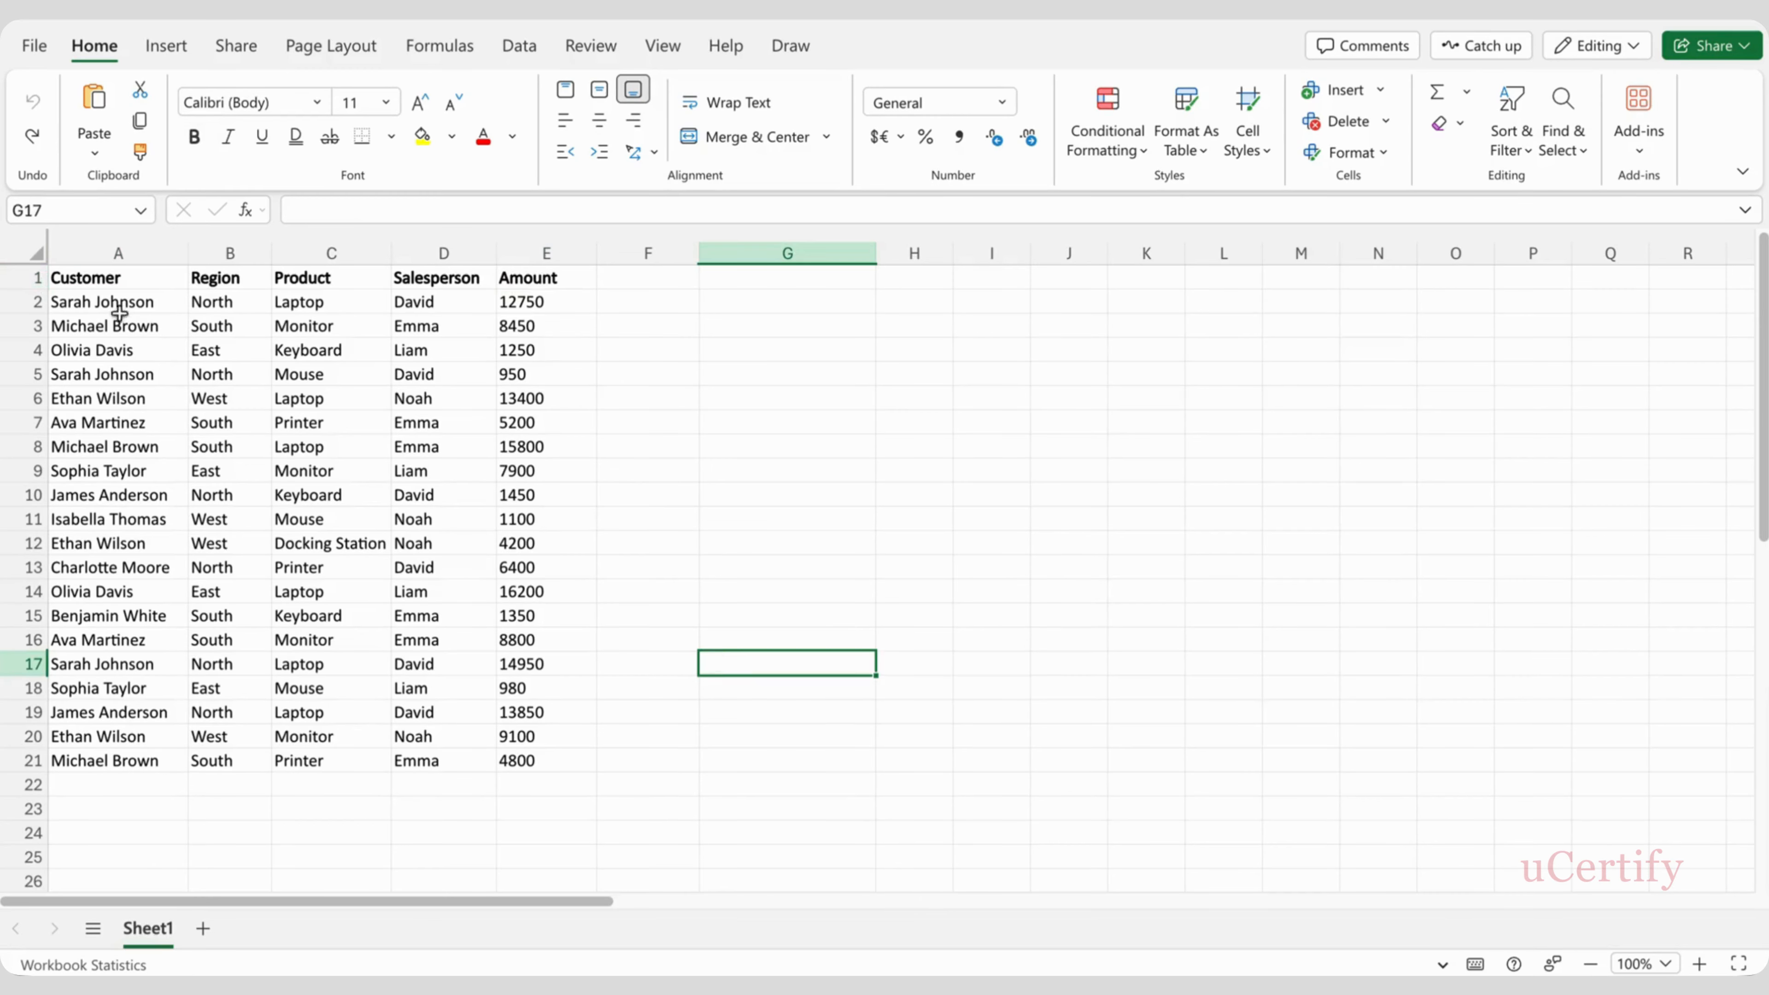
drag(115, 277, 536, 760)
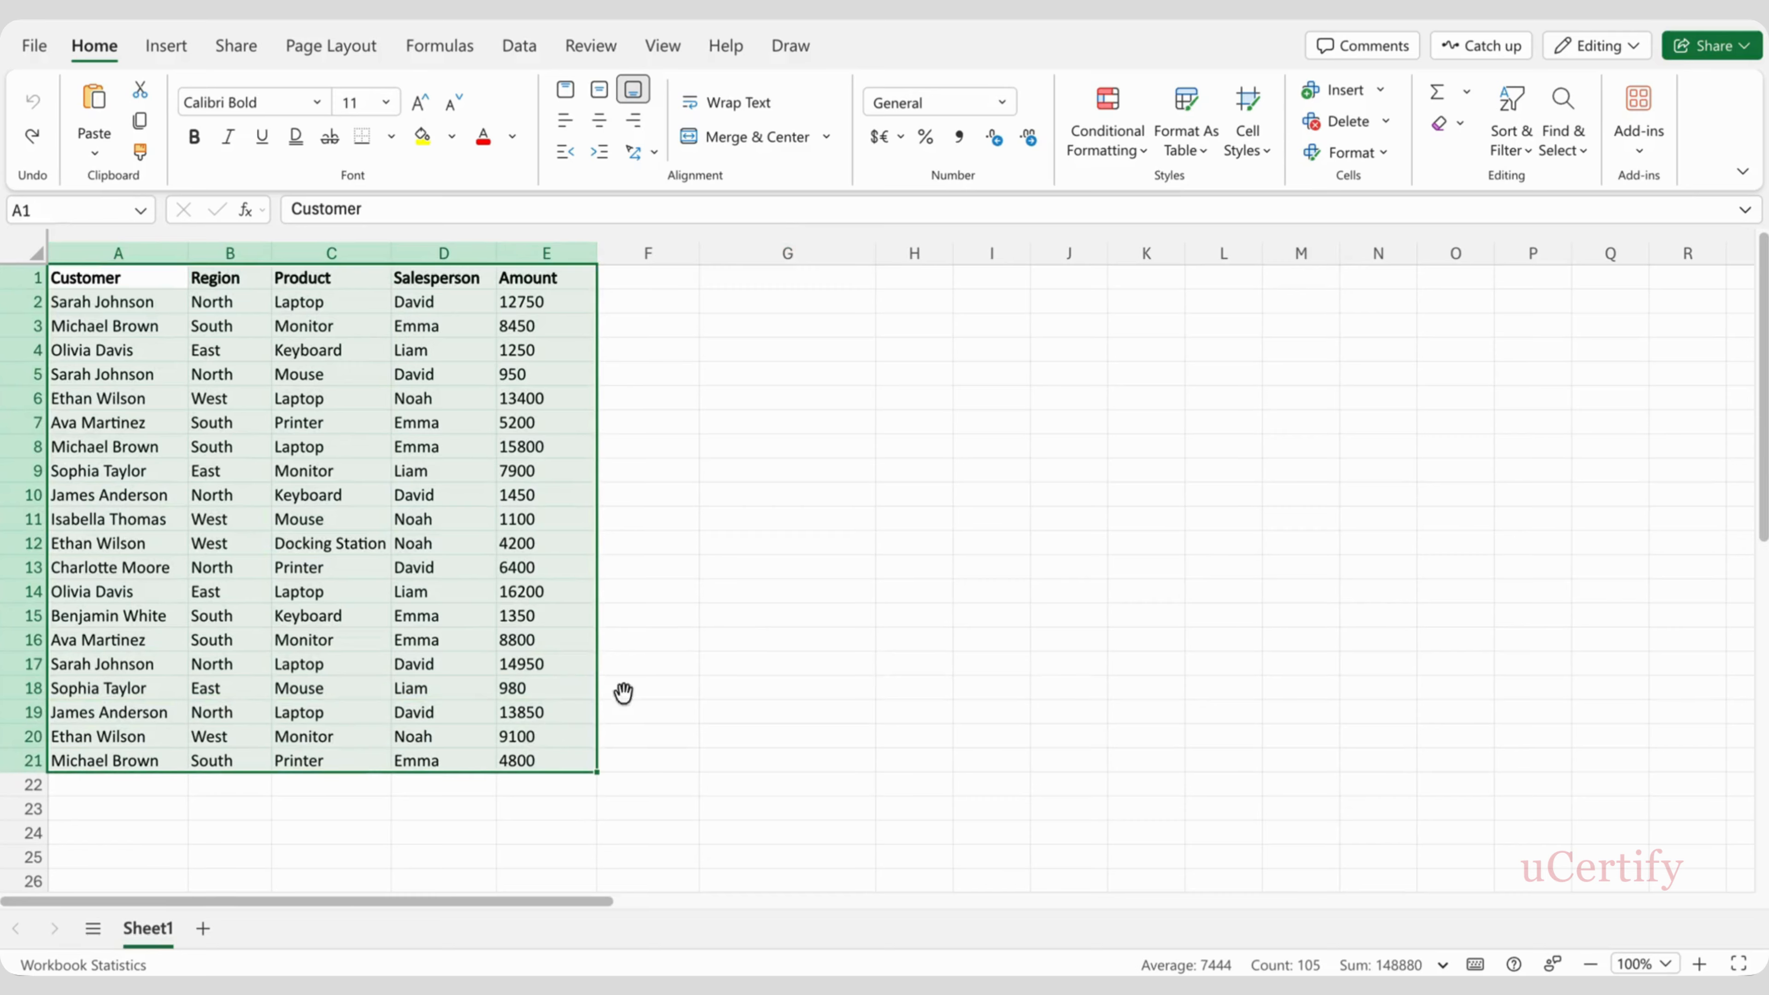
click(728, 658)
click(110, 274)
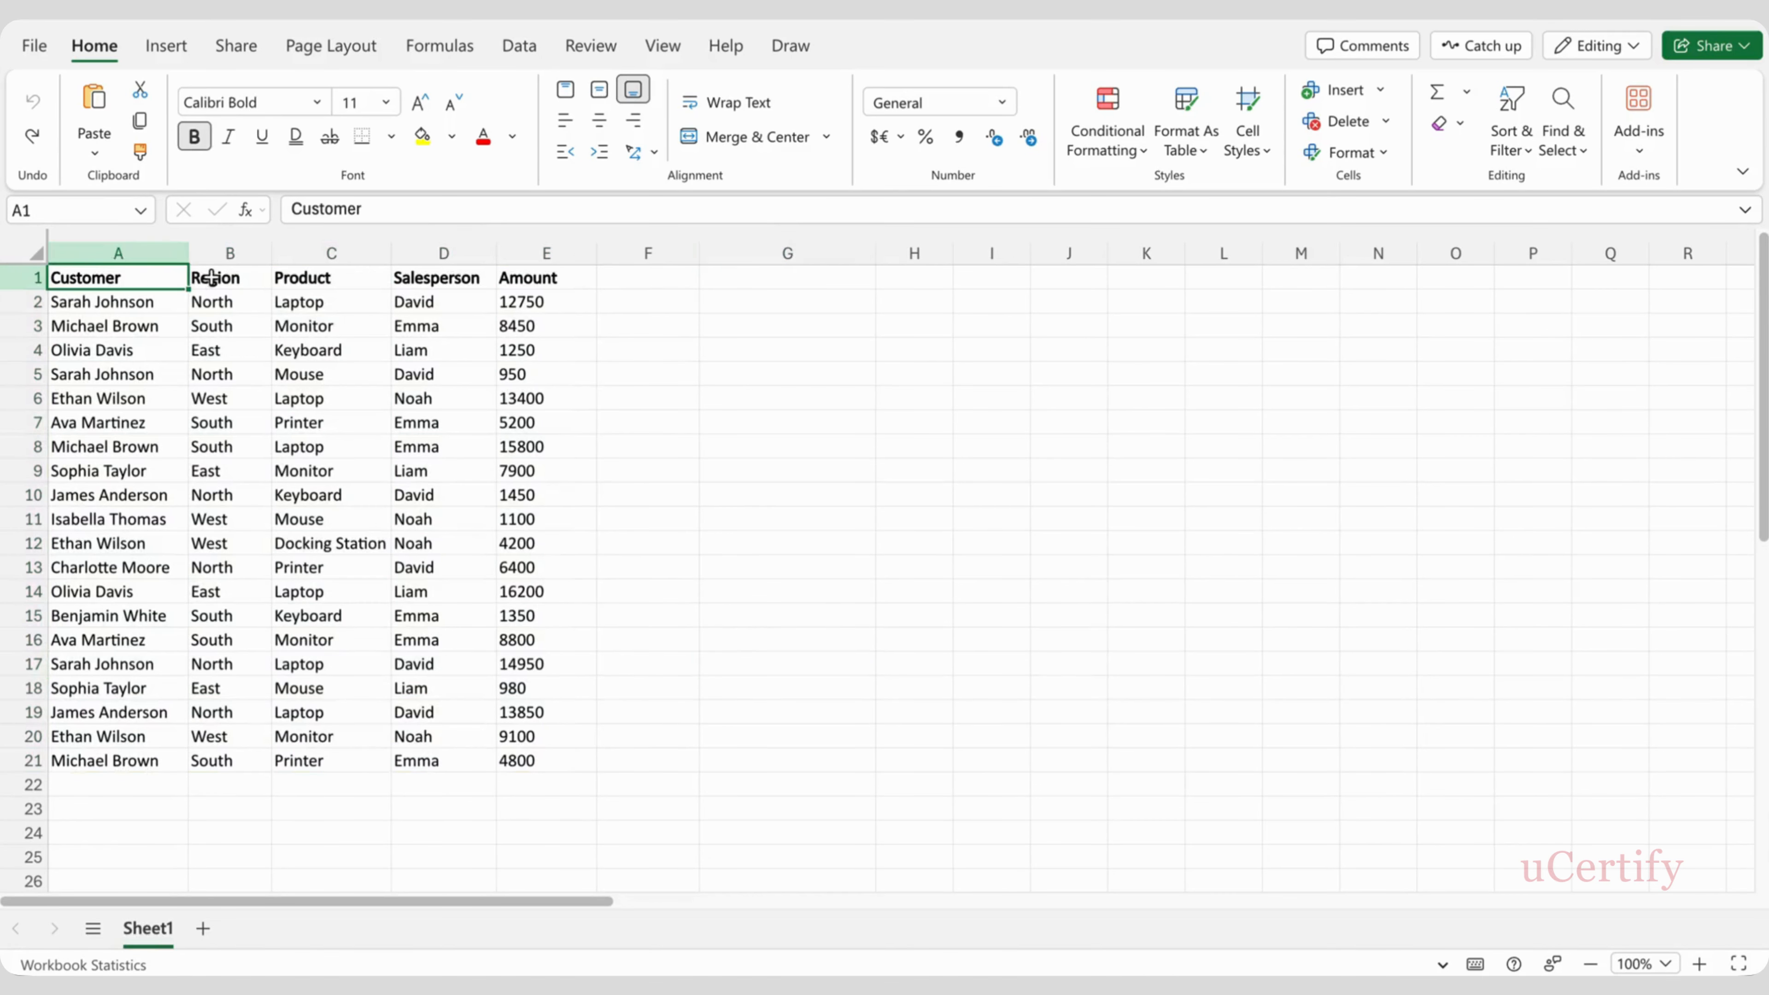
click(211, 278)
click(286, 276)
click(419, 281)
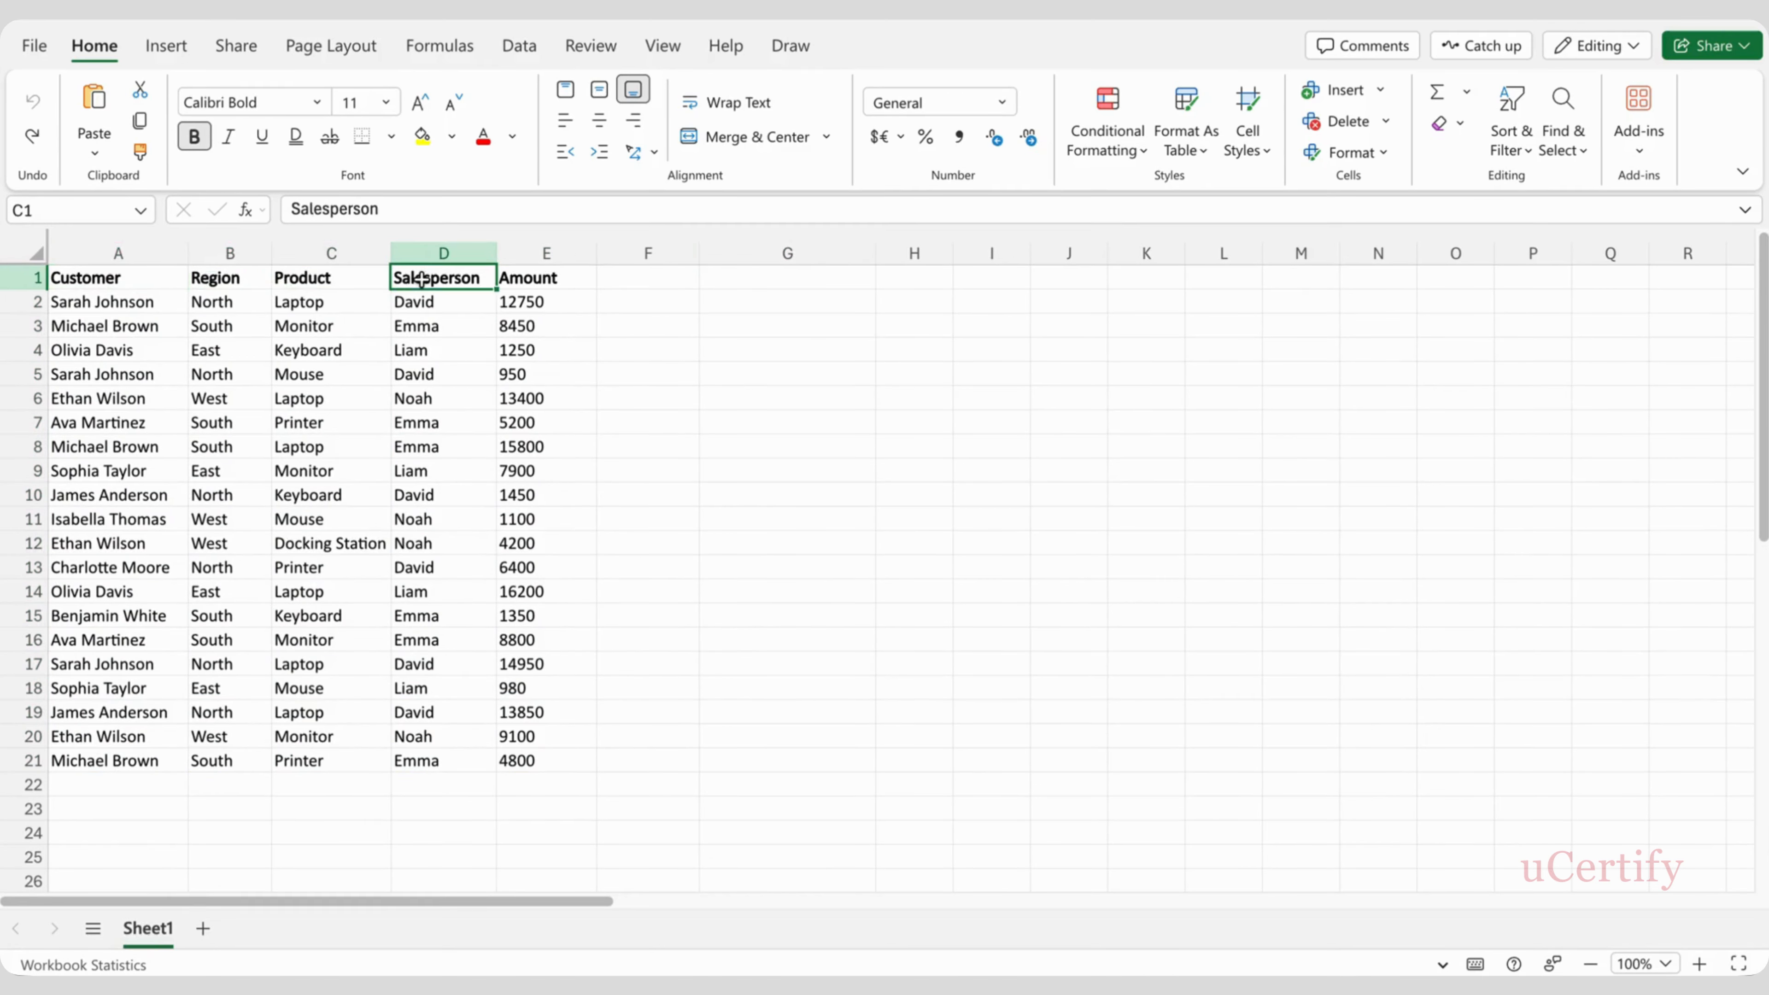
click(526, 285)
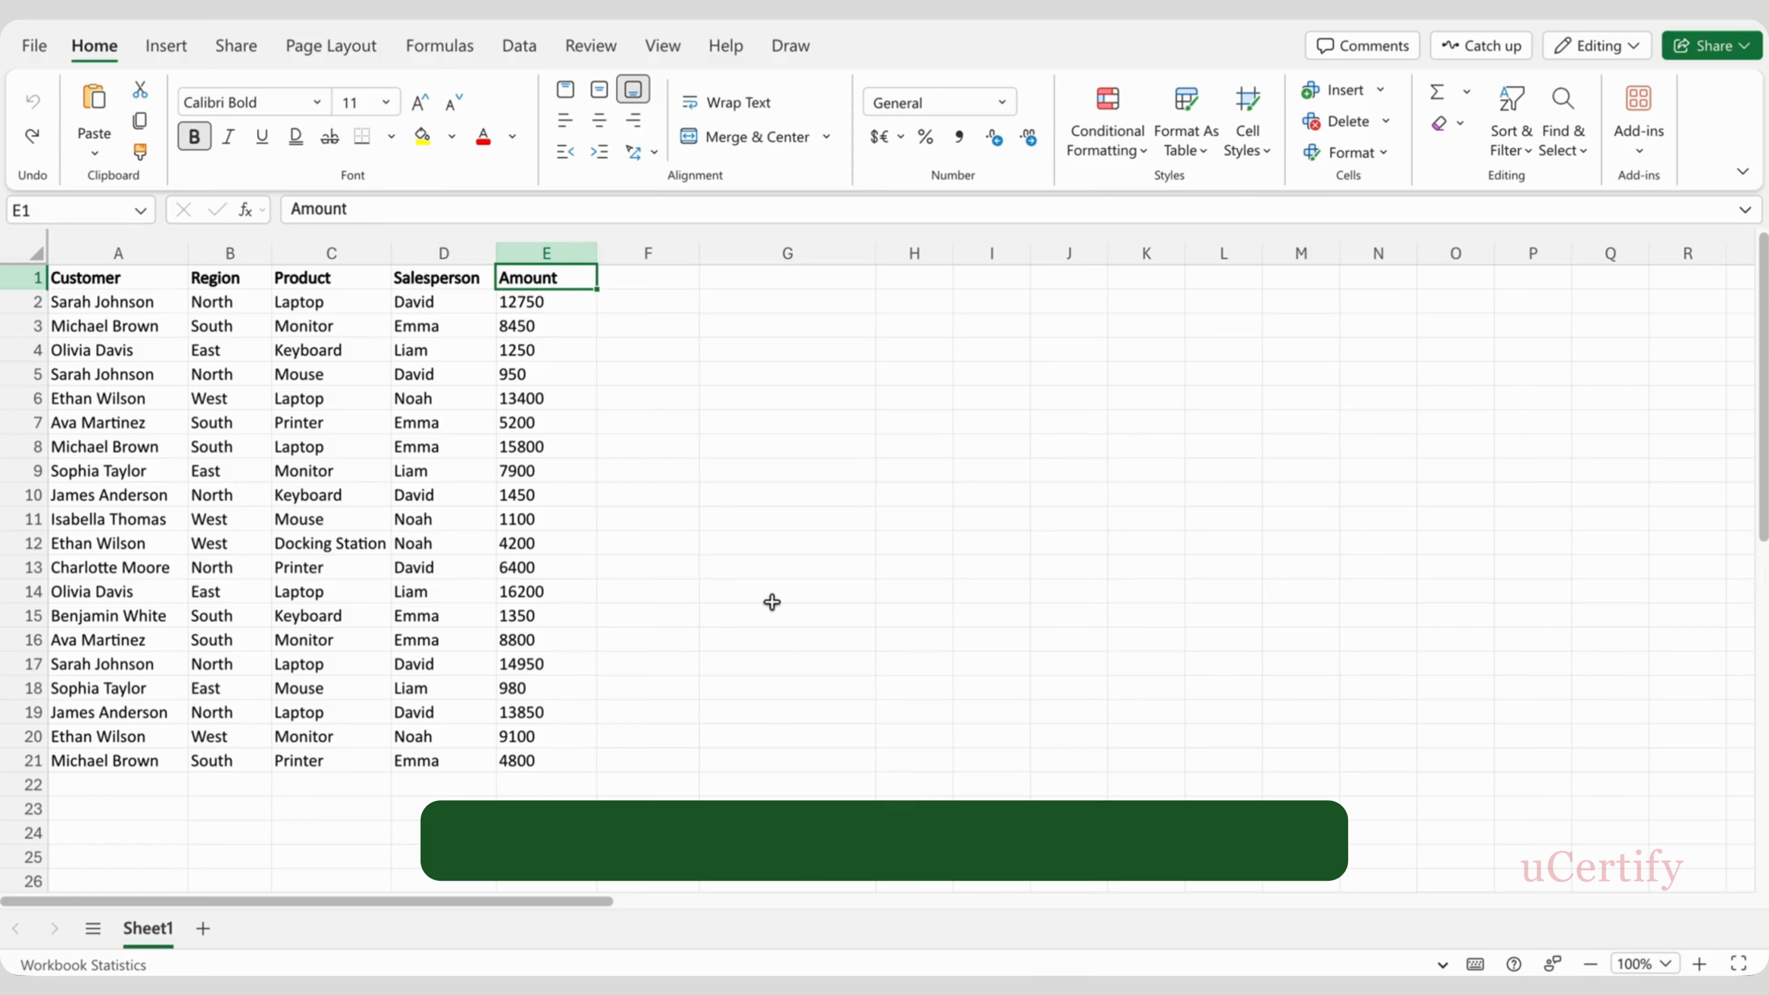
- Enter the heading "Customer list" in cell G1
click(751, 286)
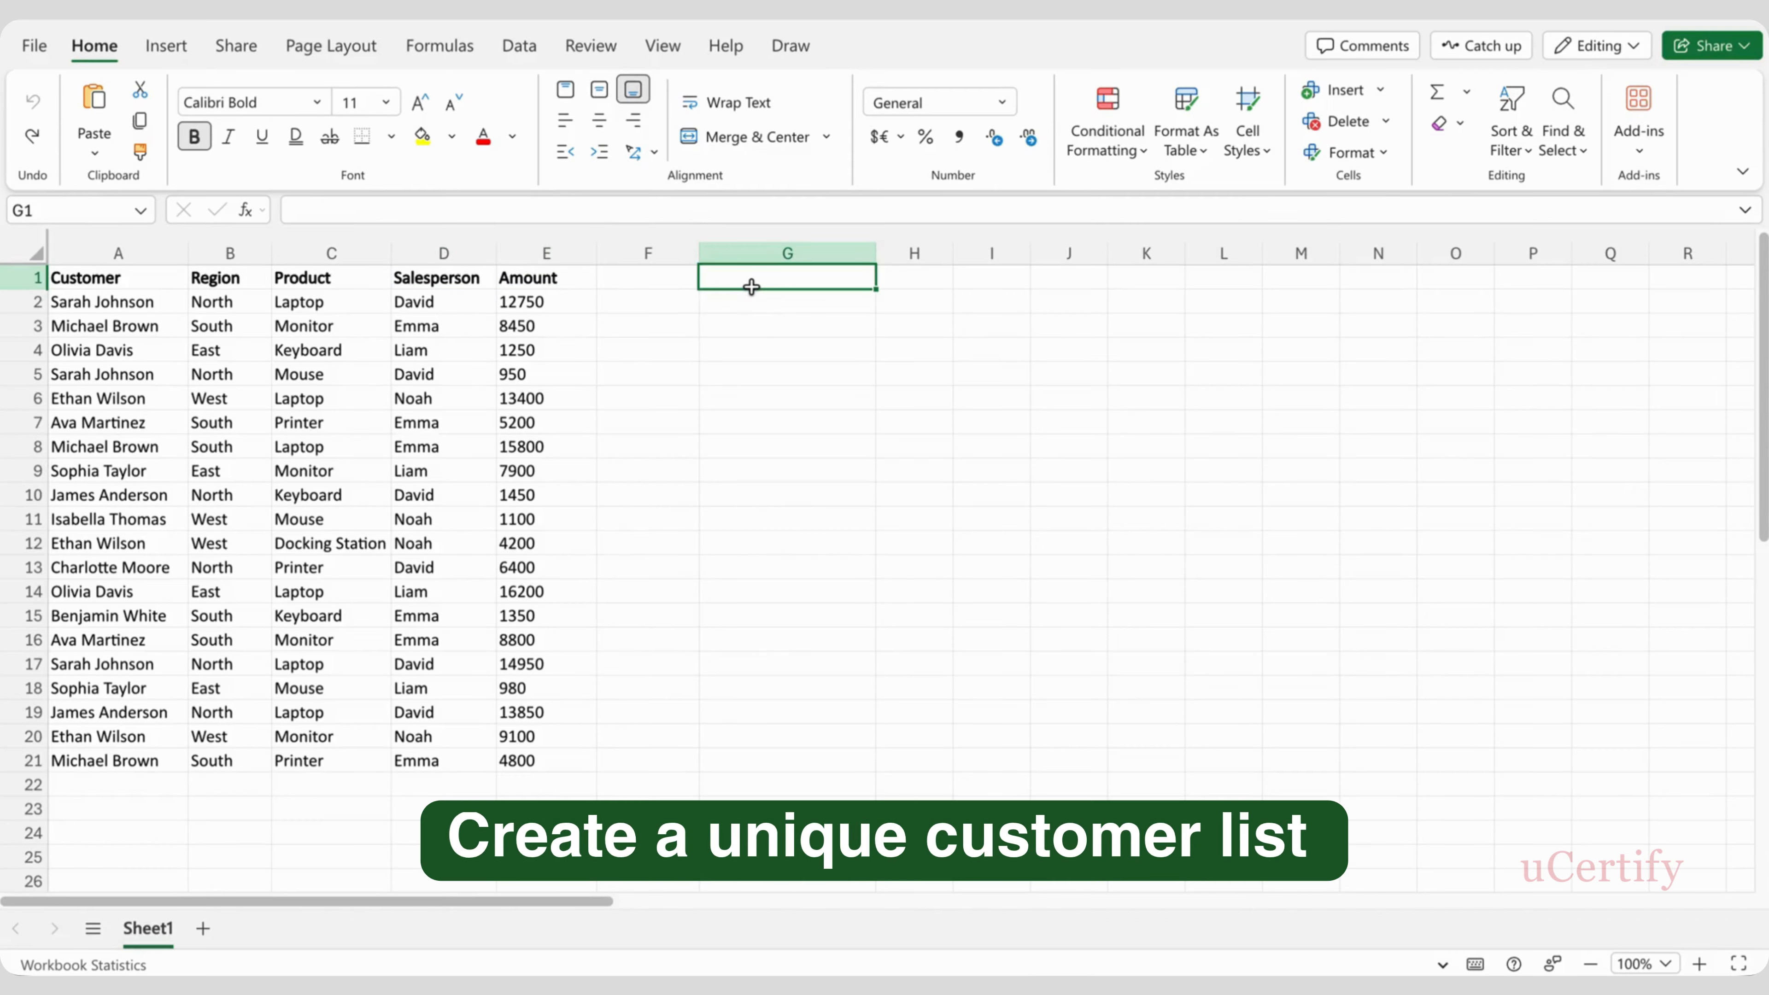
text(Cust)
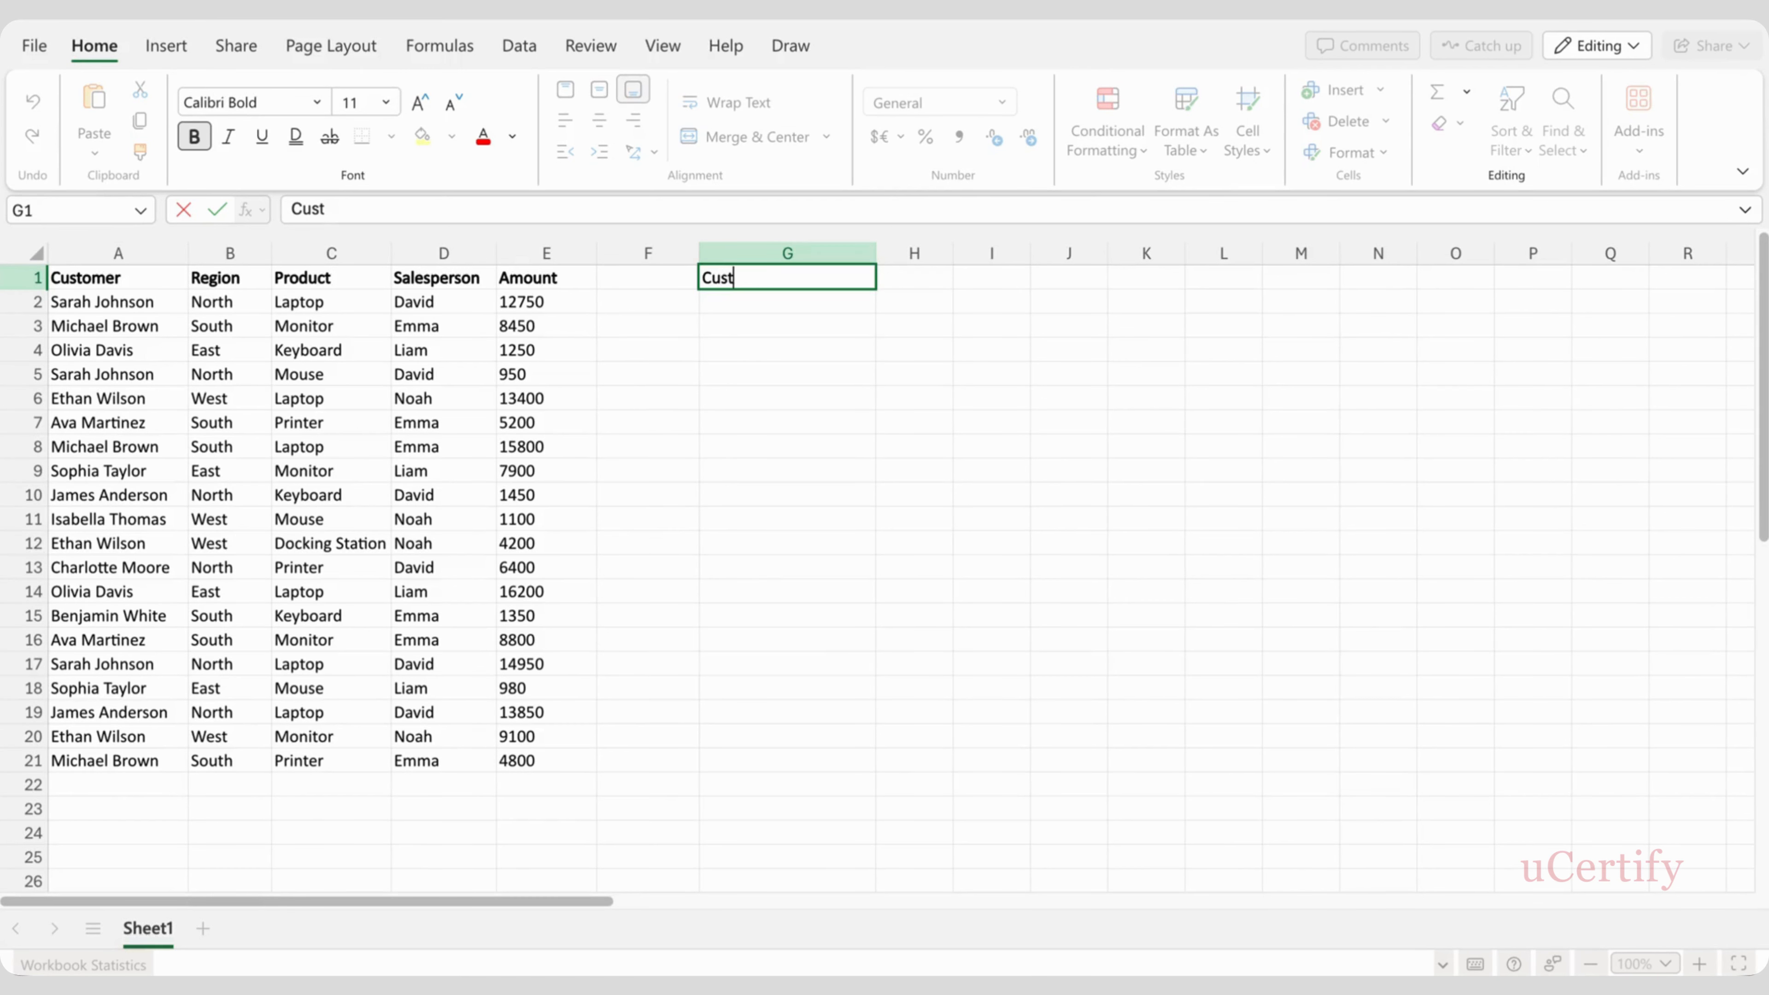
text(omer list)
key(Return)
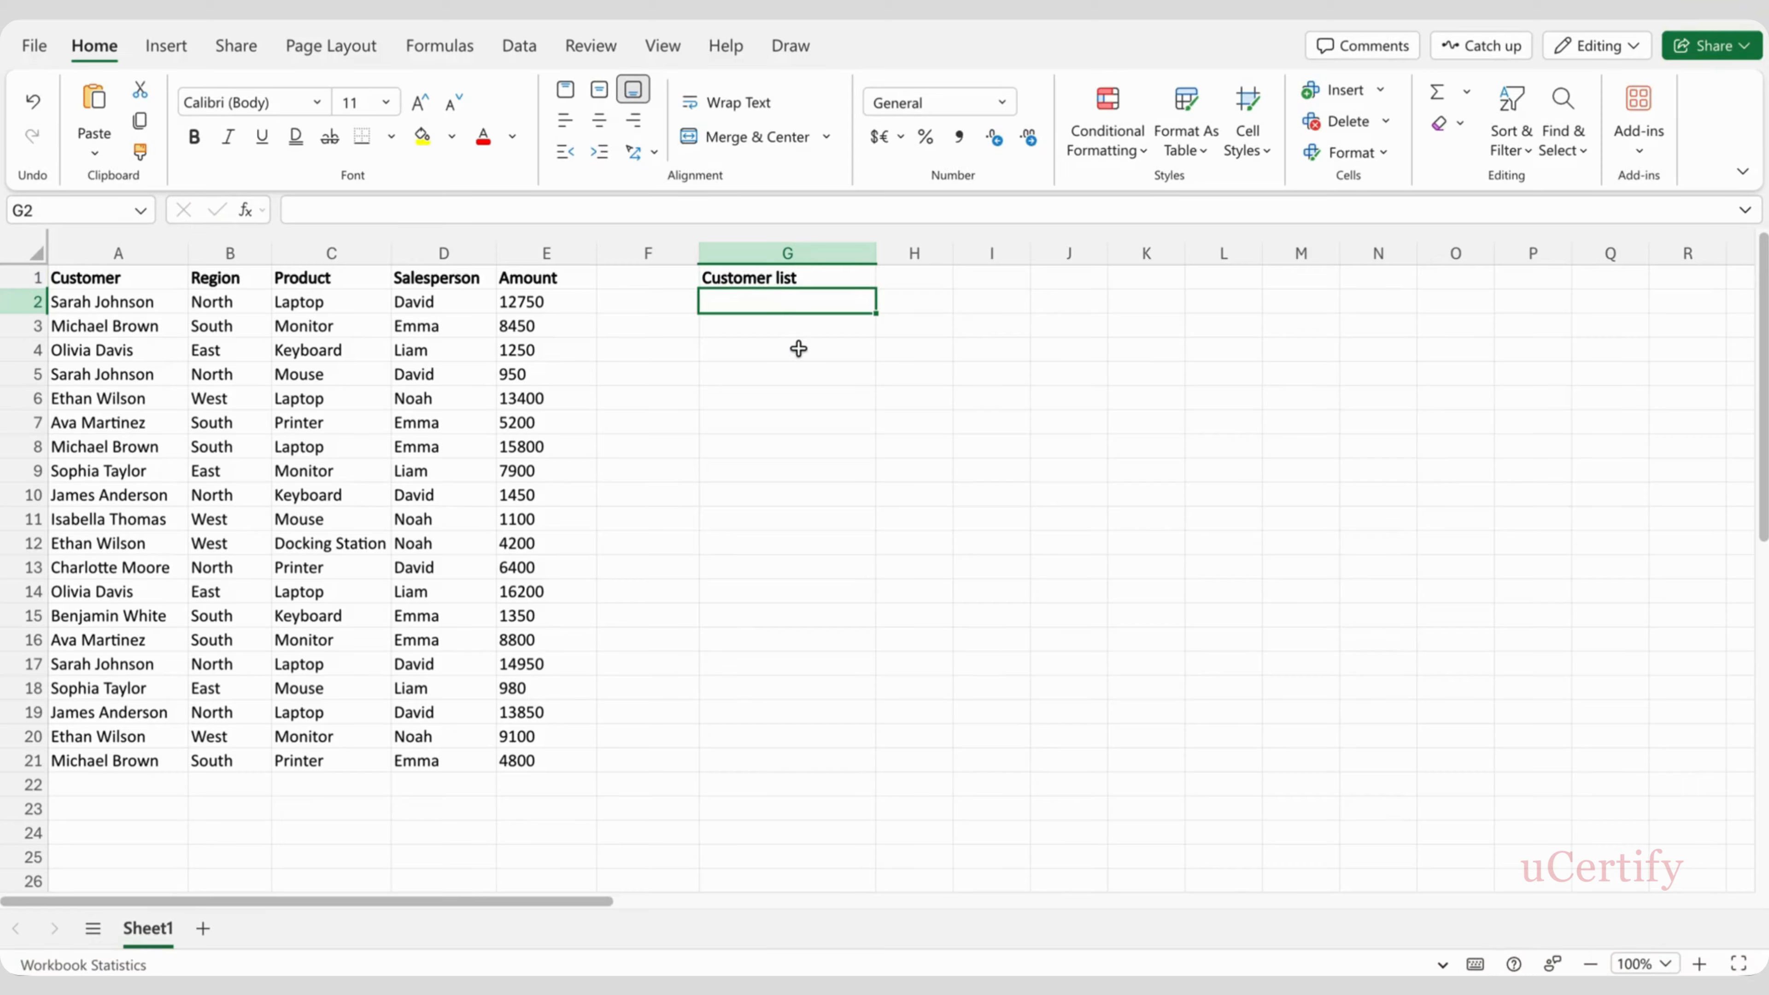
- Enter =UNIQUE(A2:A21) in G2 to list each customer once, and inspect the spilled cells
text(=)
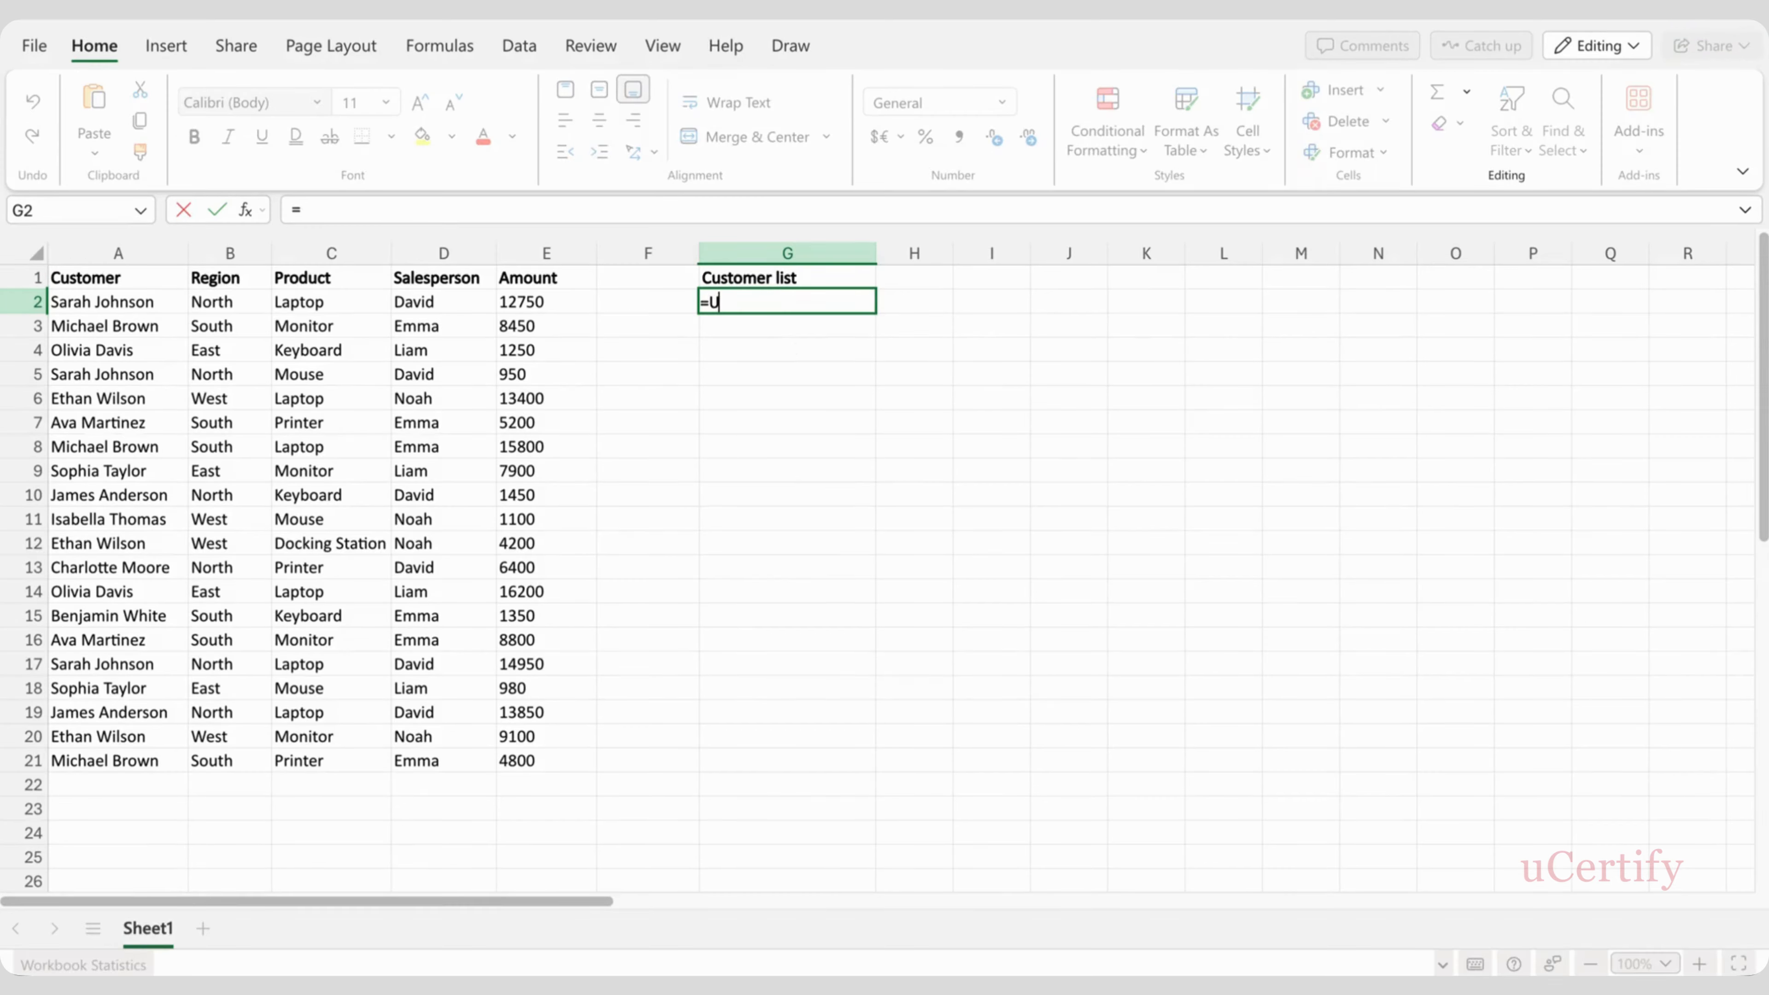
text(Uniq)
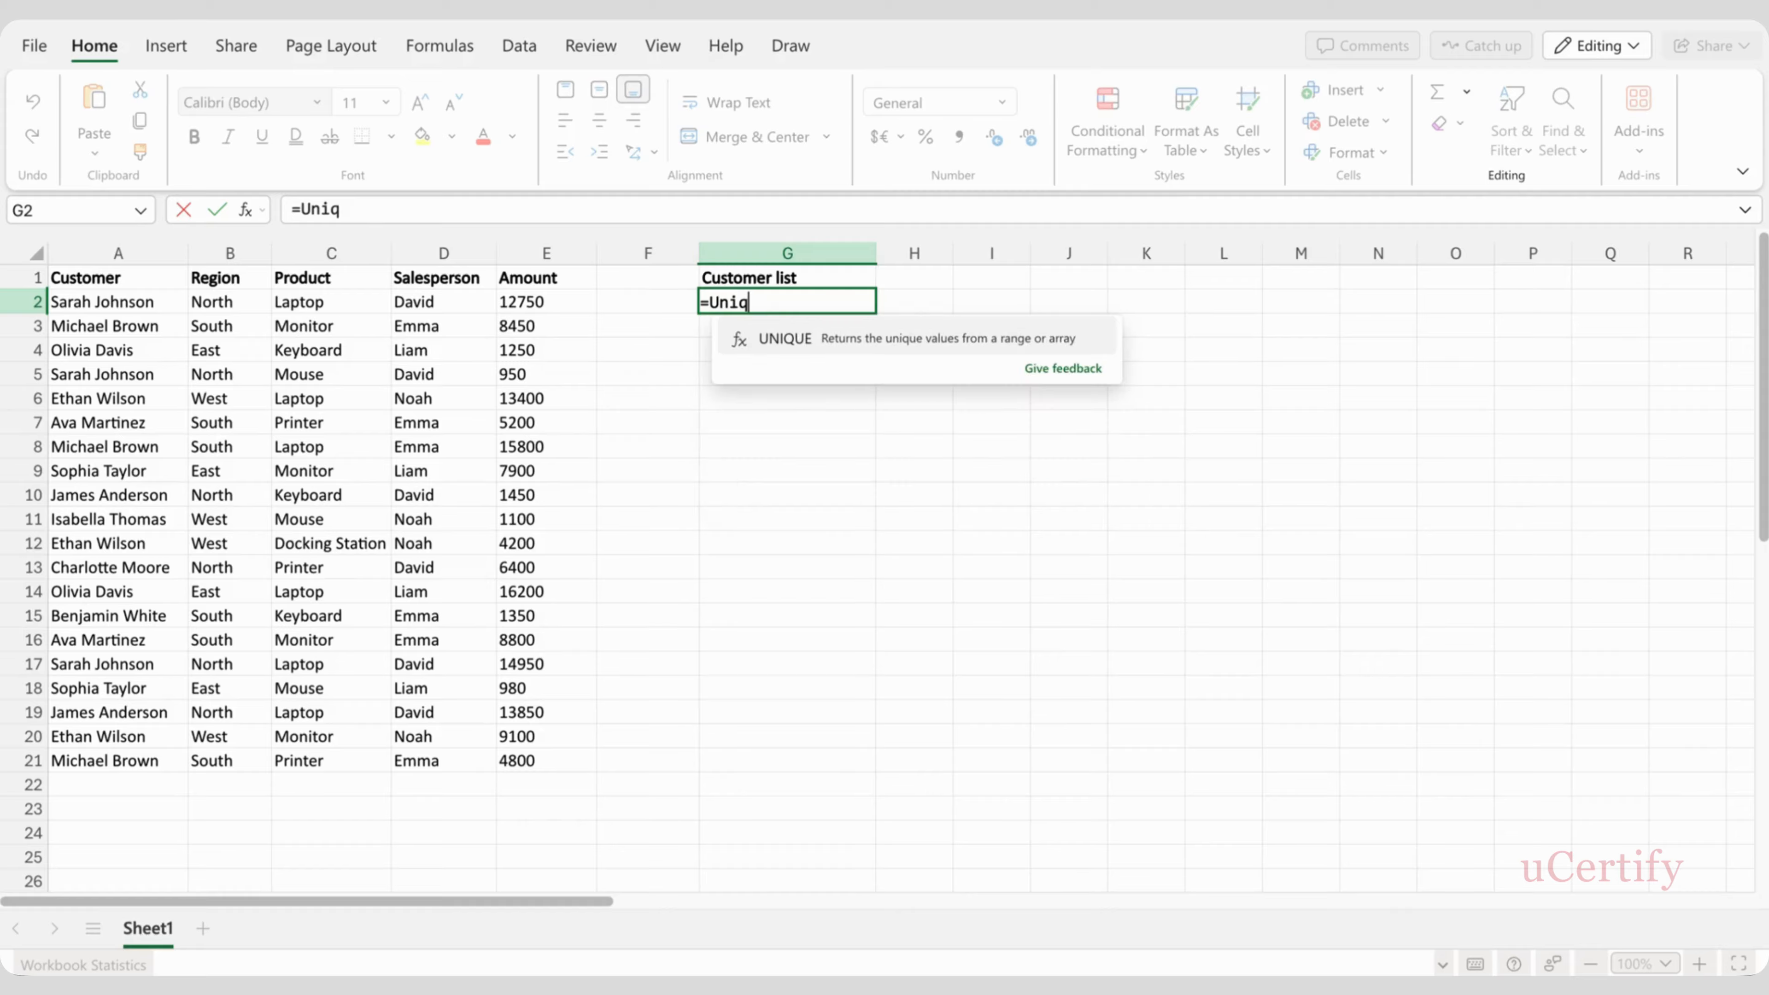
key(Tab)
drag(148, 300, 139, 756)
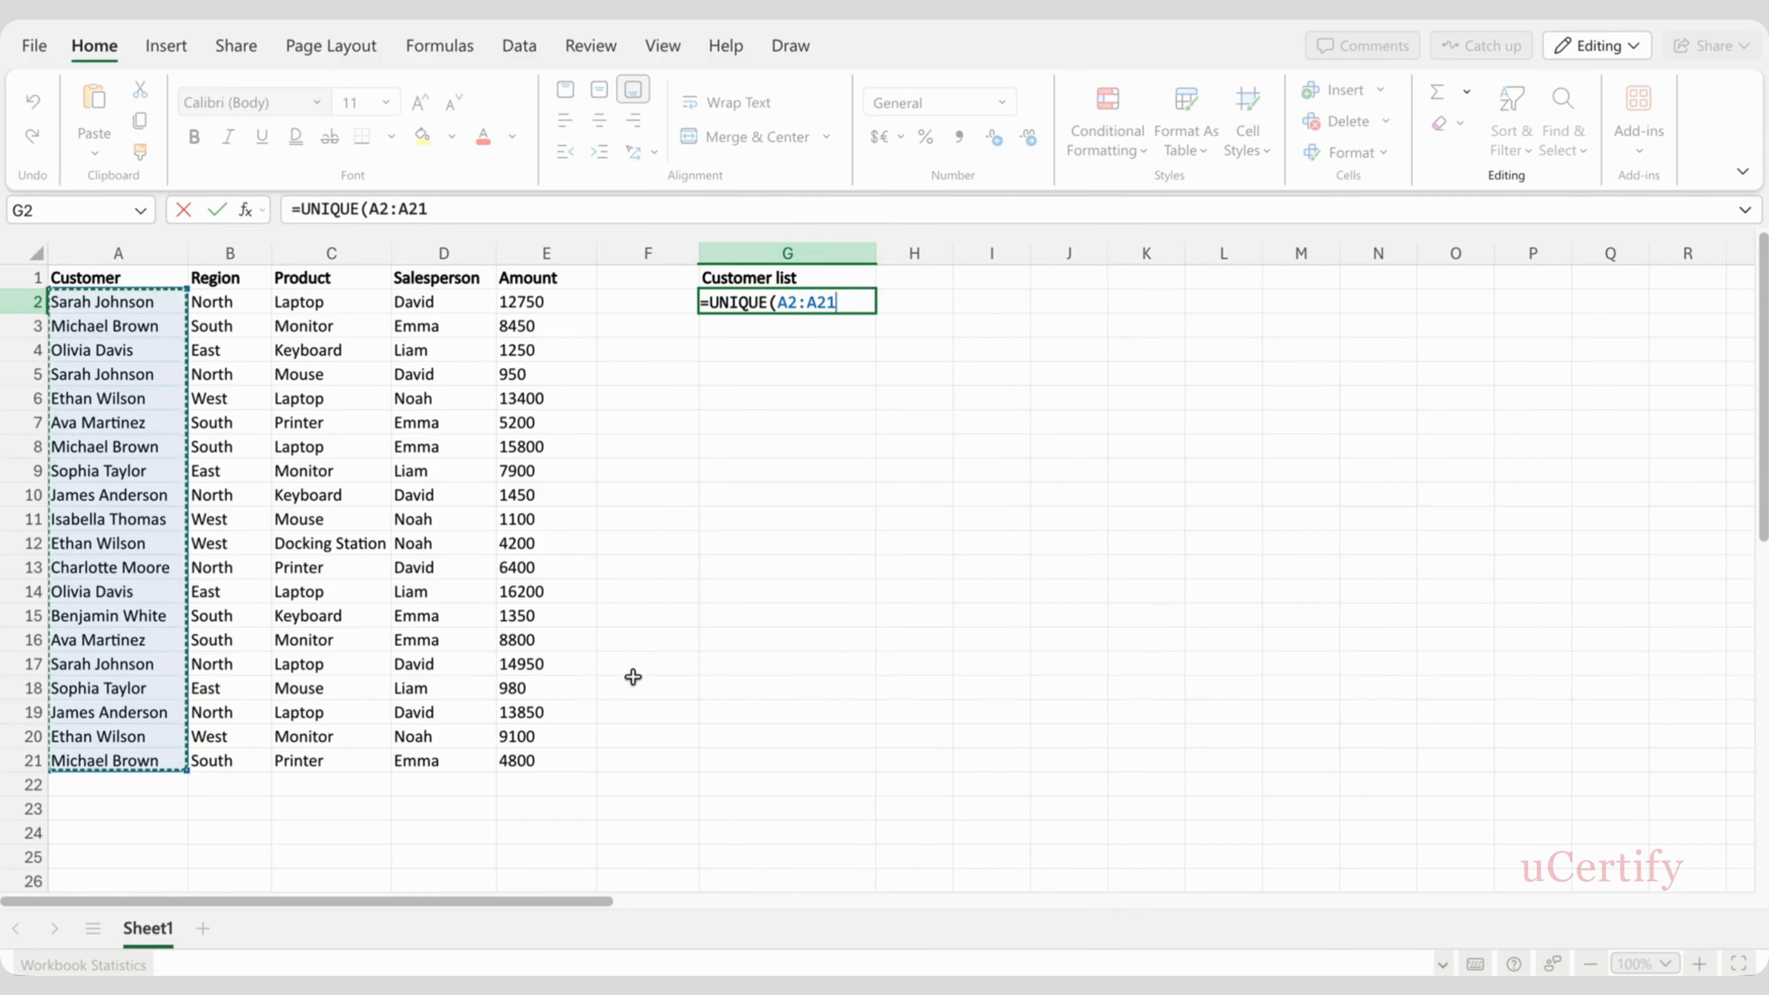
text())
key(Return)
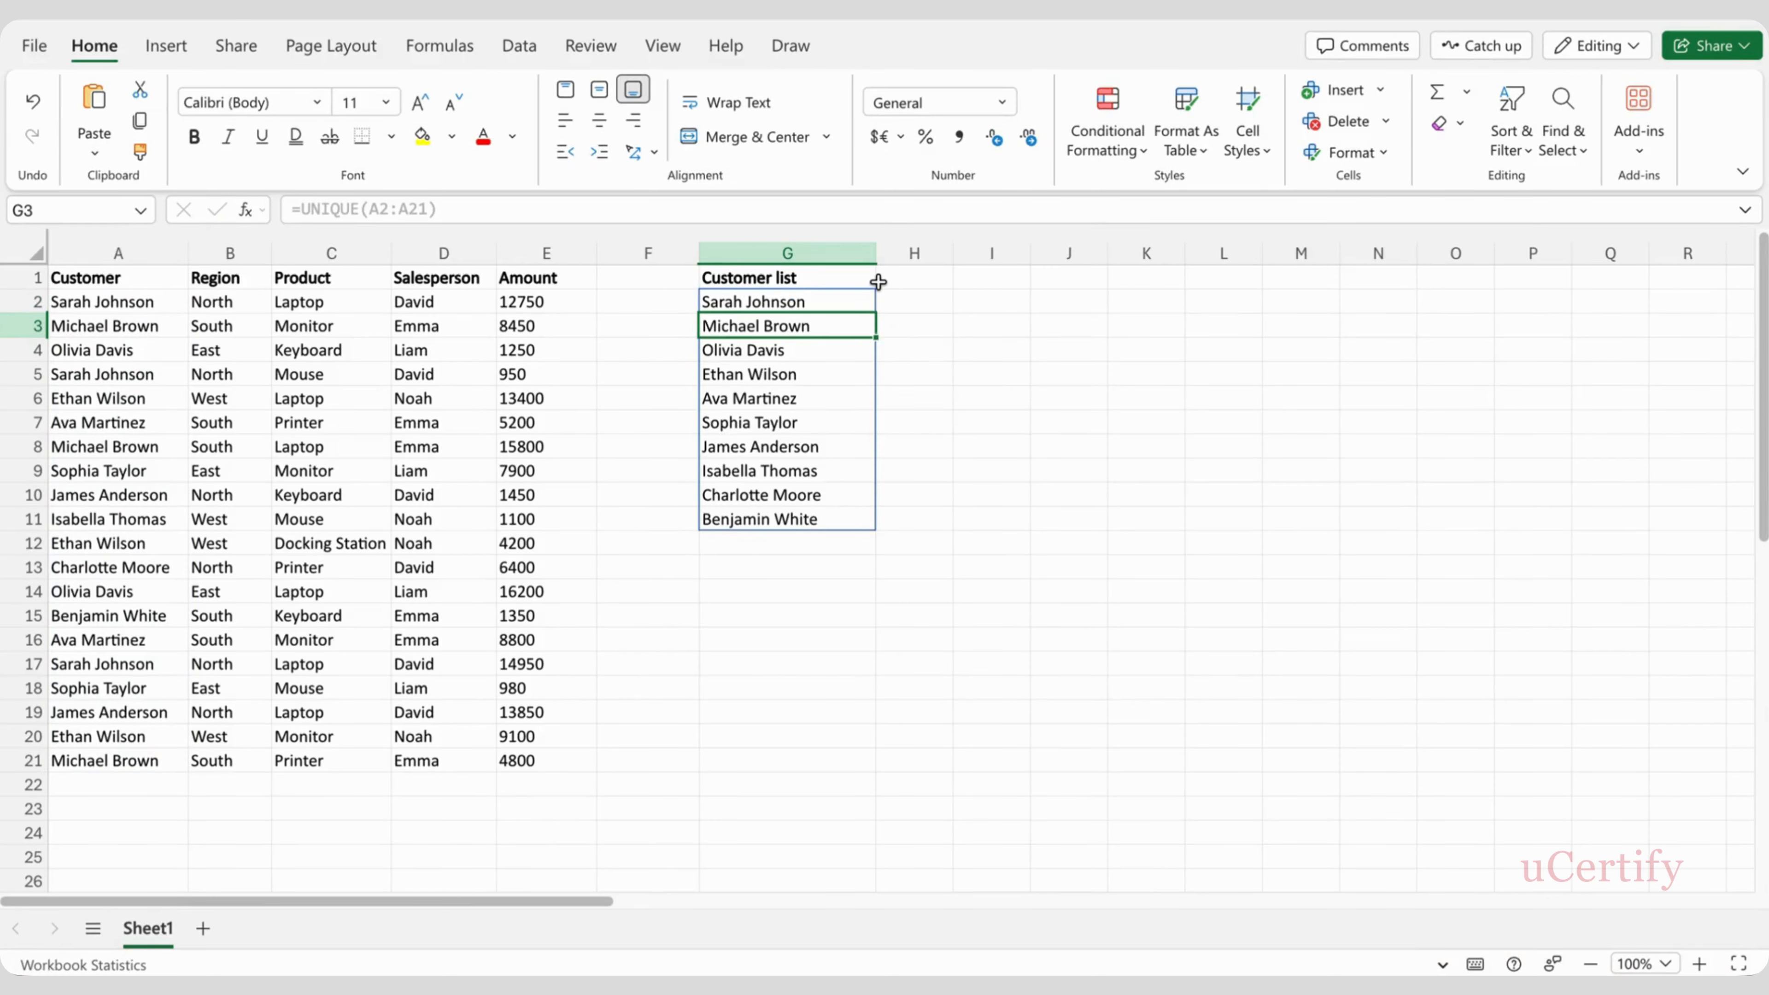
click(841, 298)
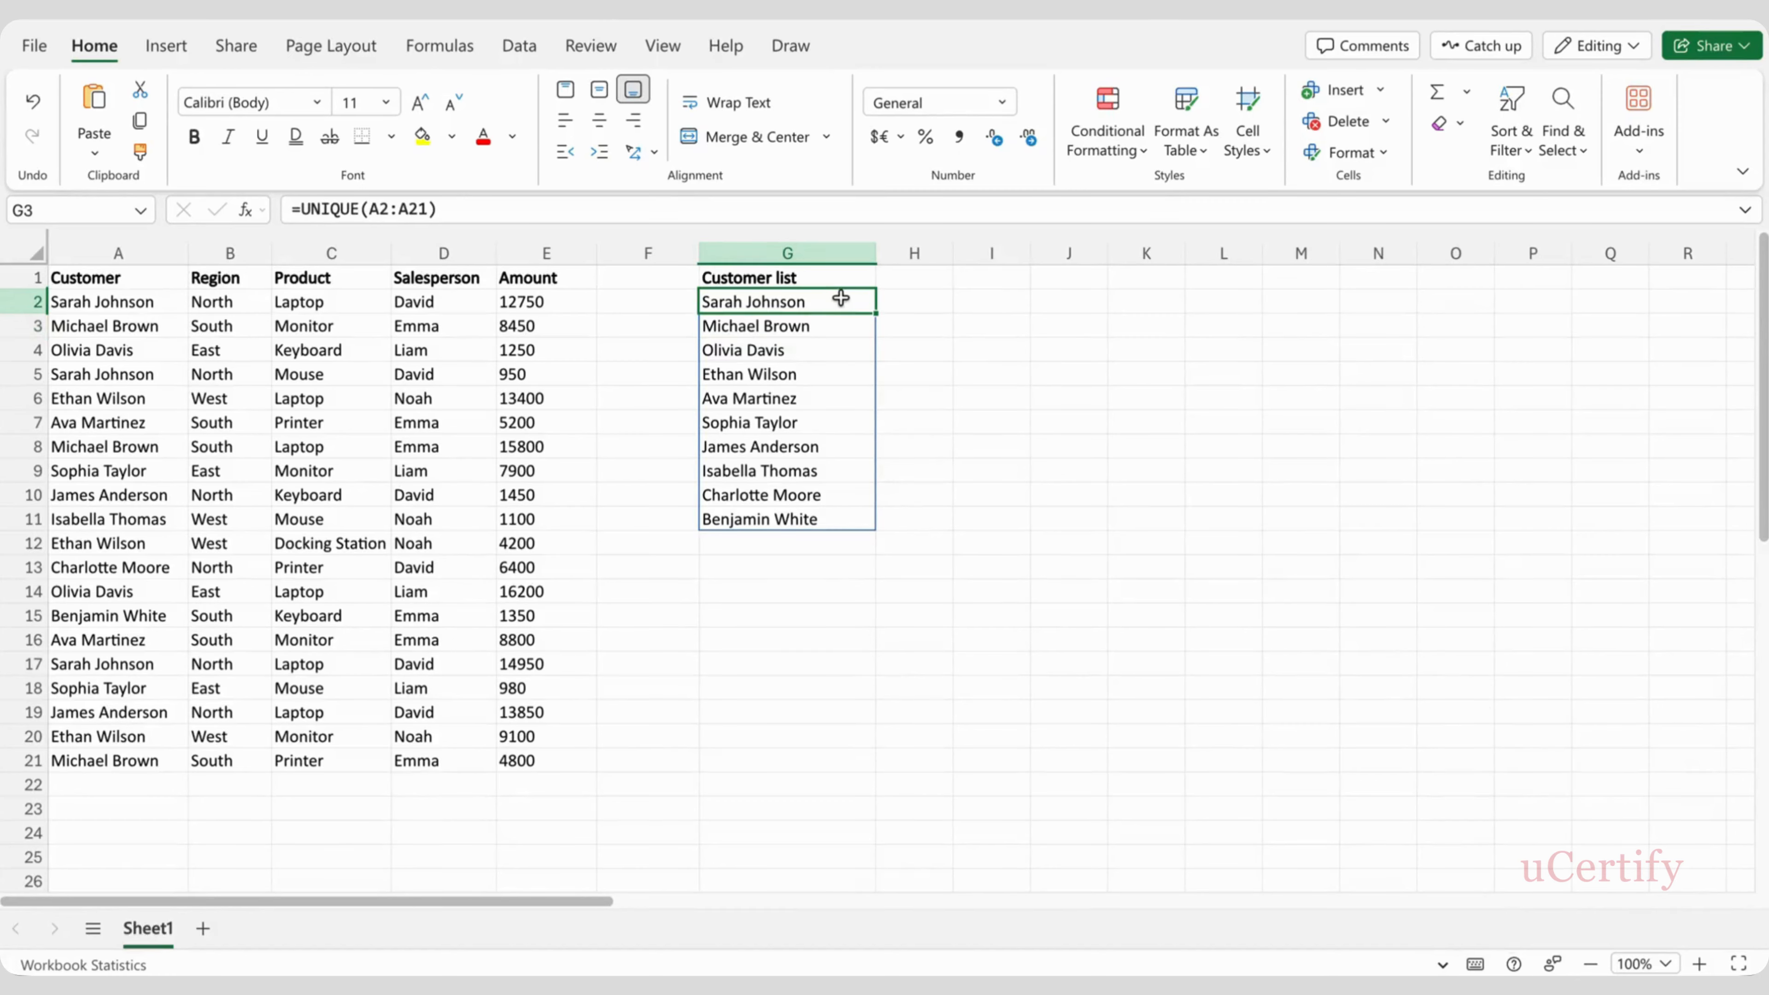
click(846, 326)
click(832, 374)
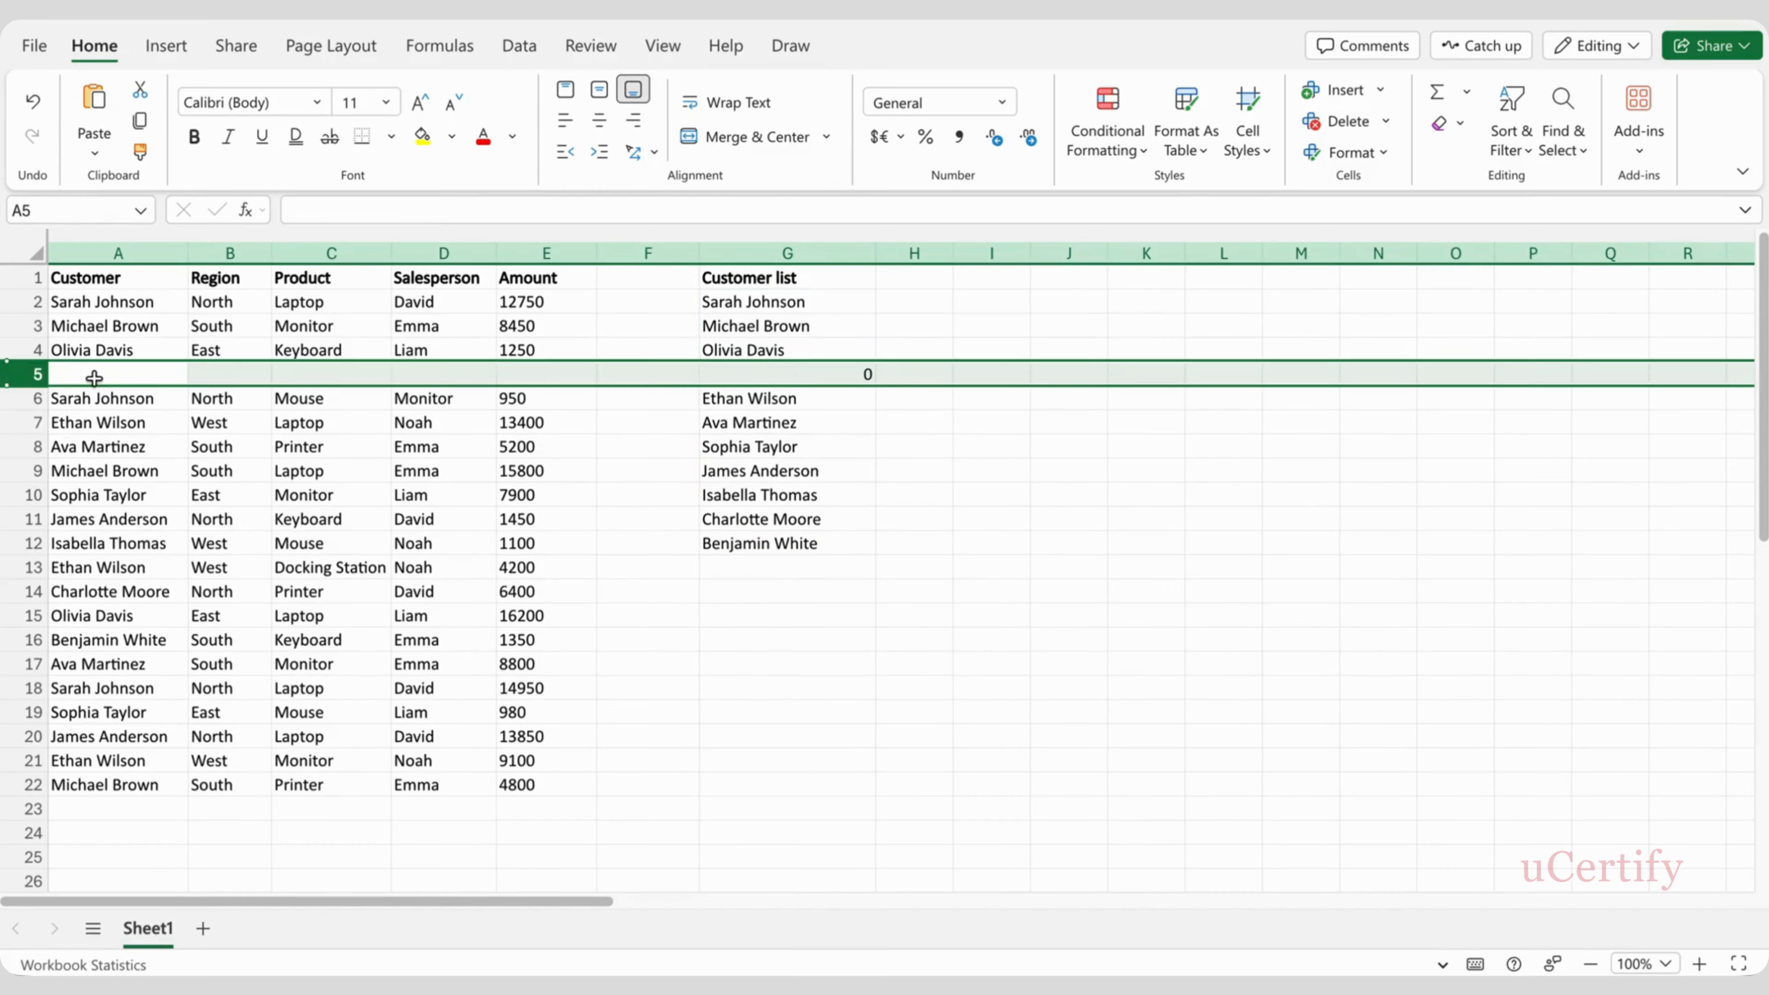
- Enter a test customer's first name in the blank cell A5 and check the matching entry in the customer list
click(95, 377)
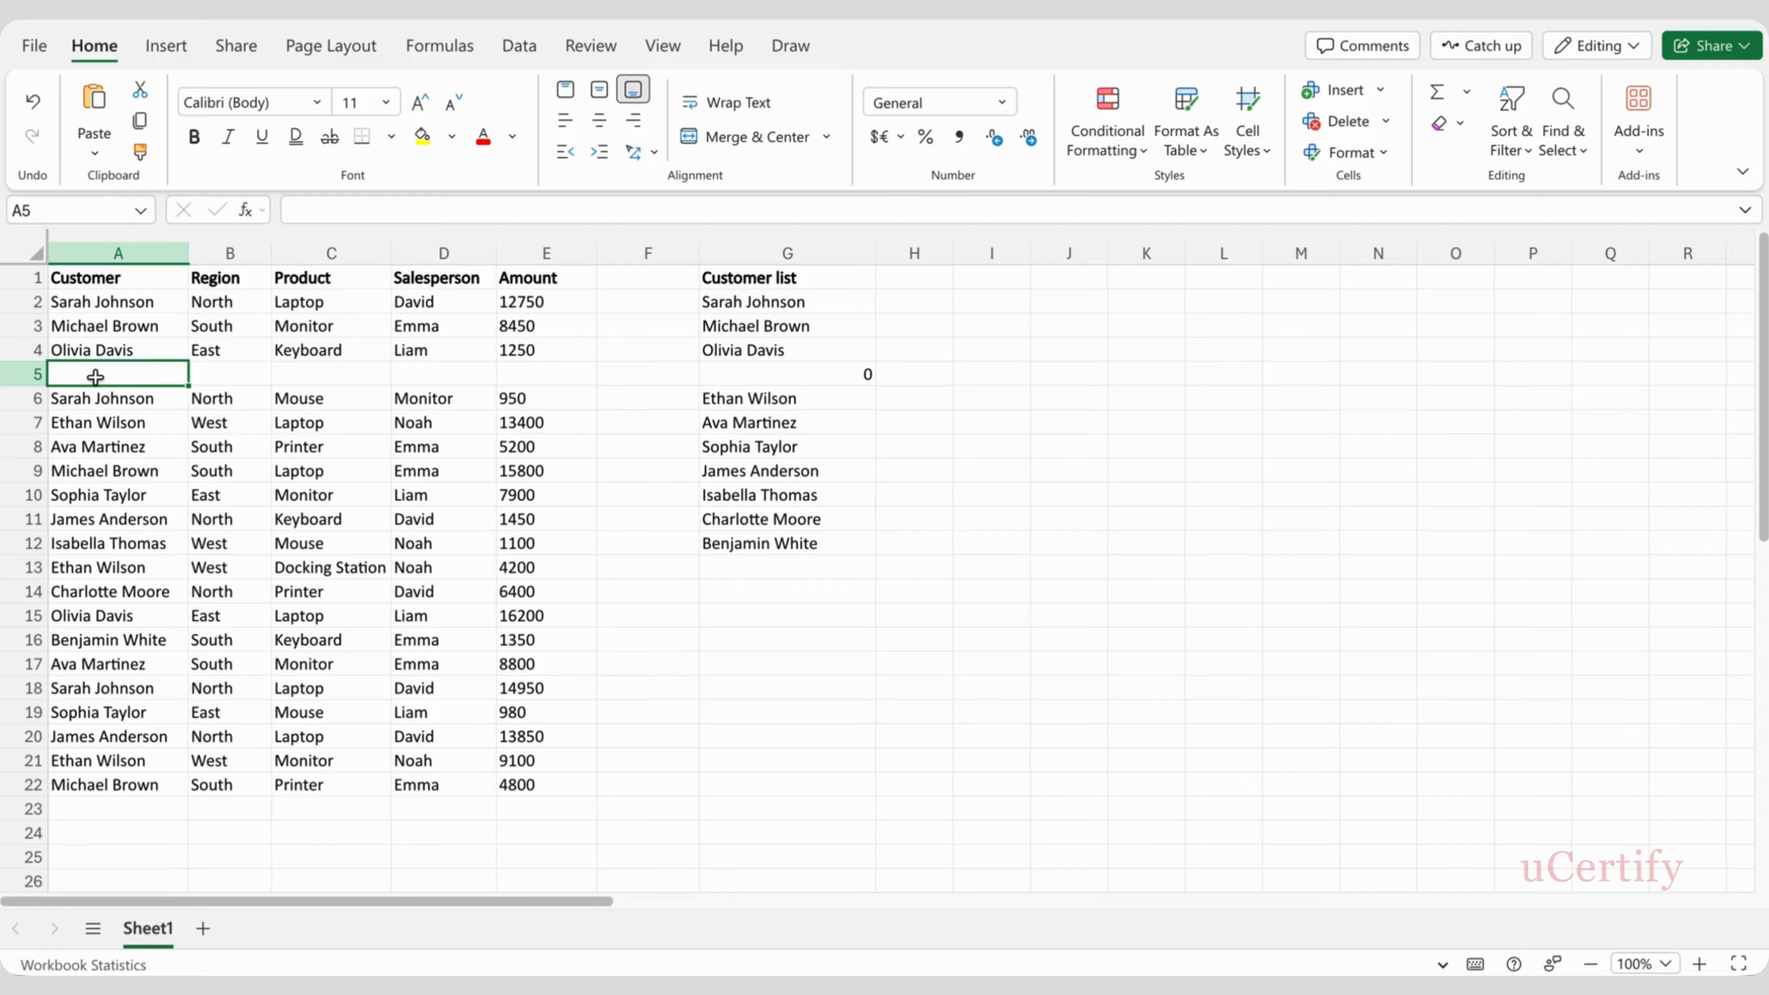
text(Amy)
key(Return)
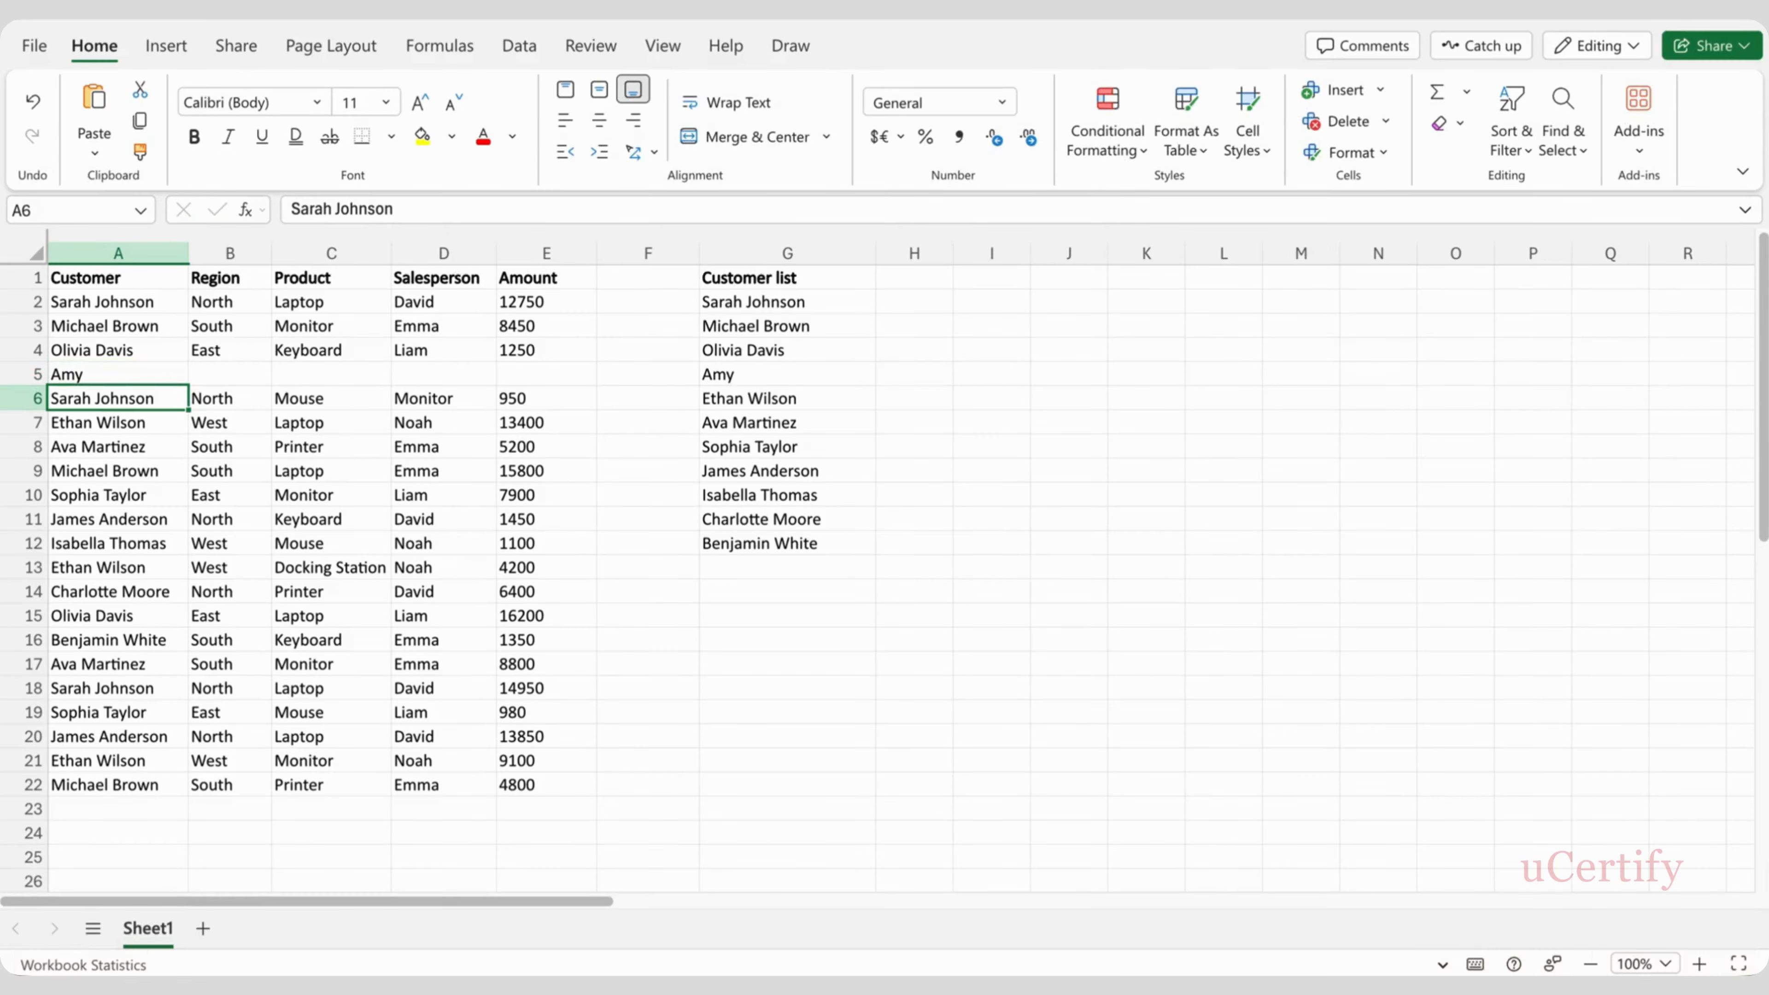
click(792, 378)
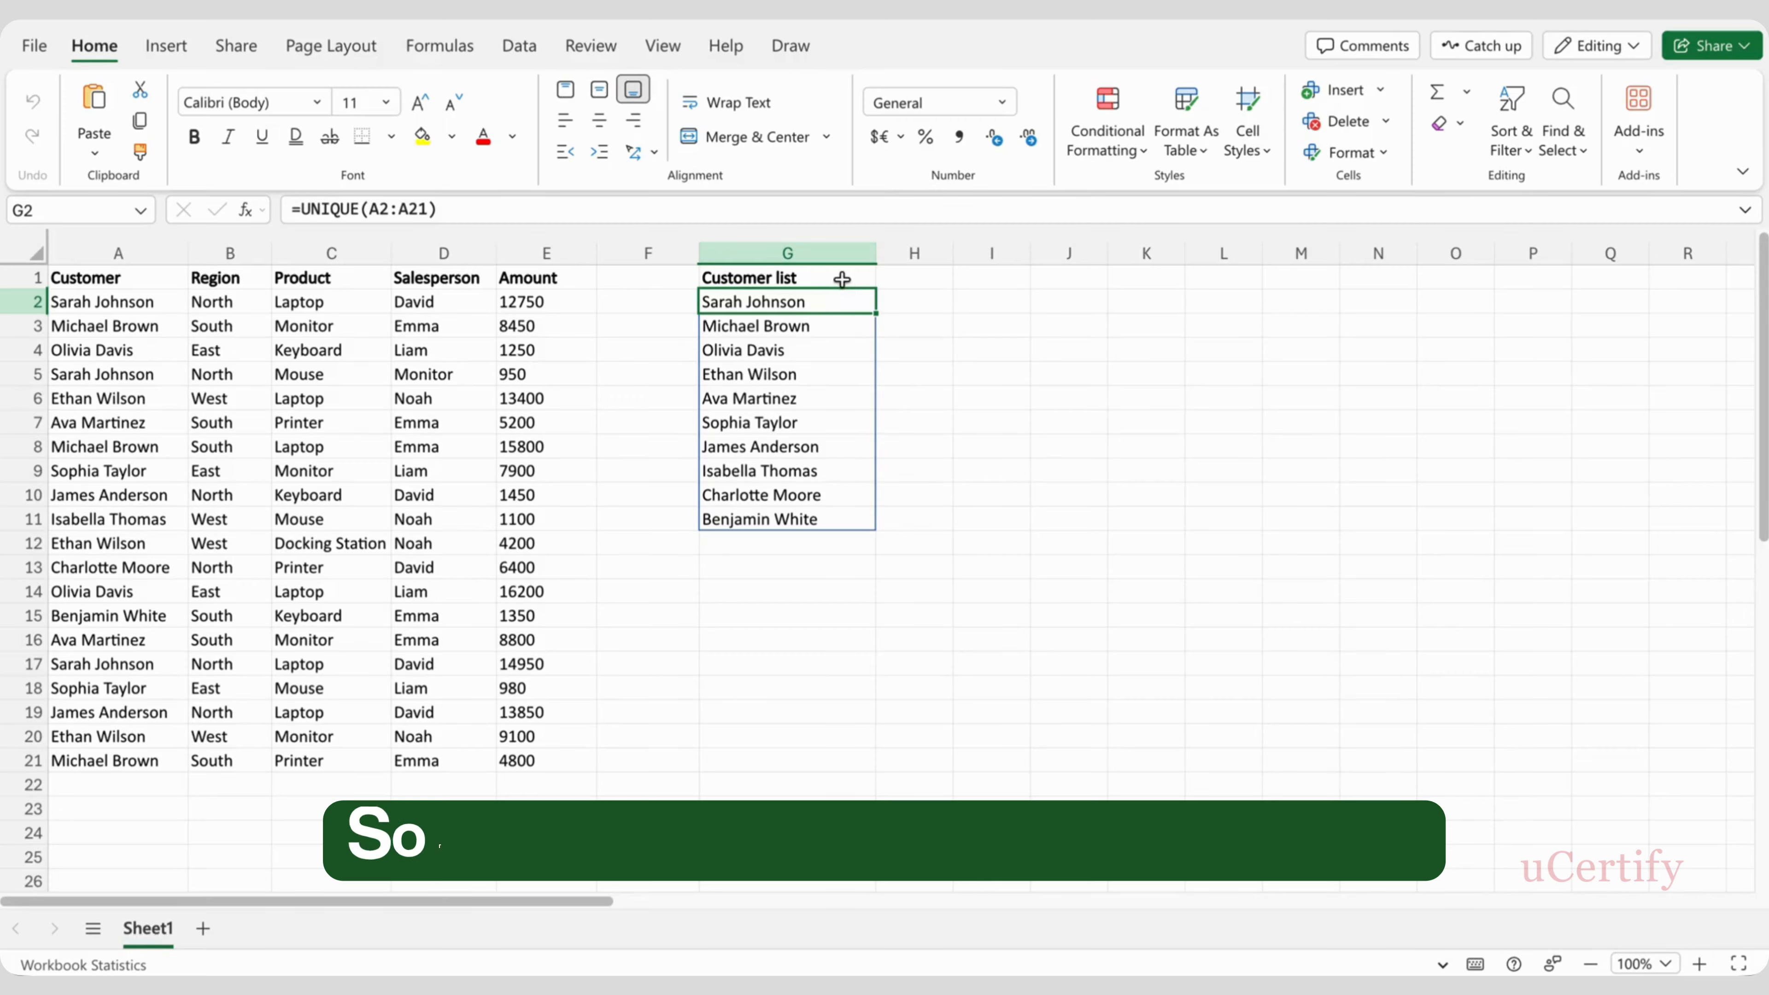
- Wrap the G2 formula in SORT for ascending order, making it =SORT(UNIQUE(A2:A21),1,1)
drag(841, 277, 843, 519)
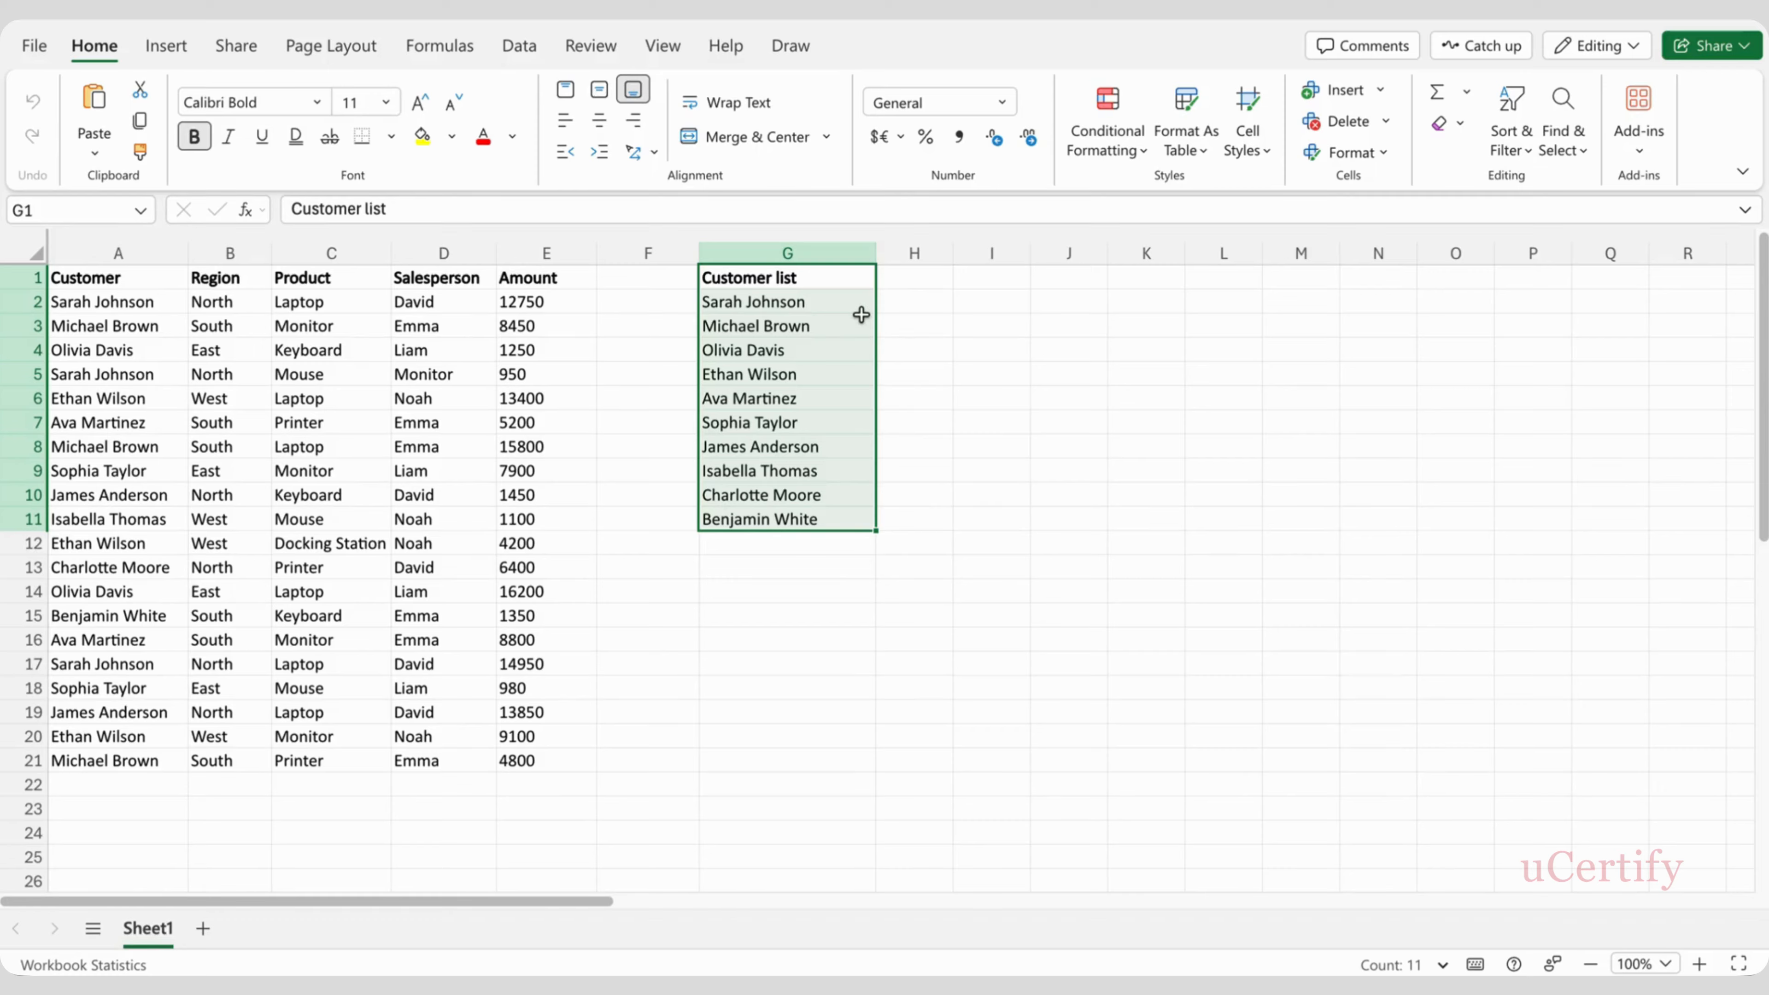
click(839, 305)
double_click(839, 305)
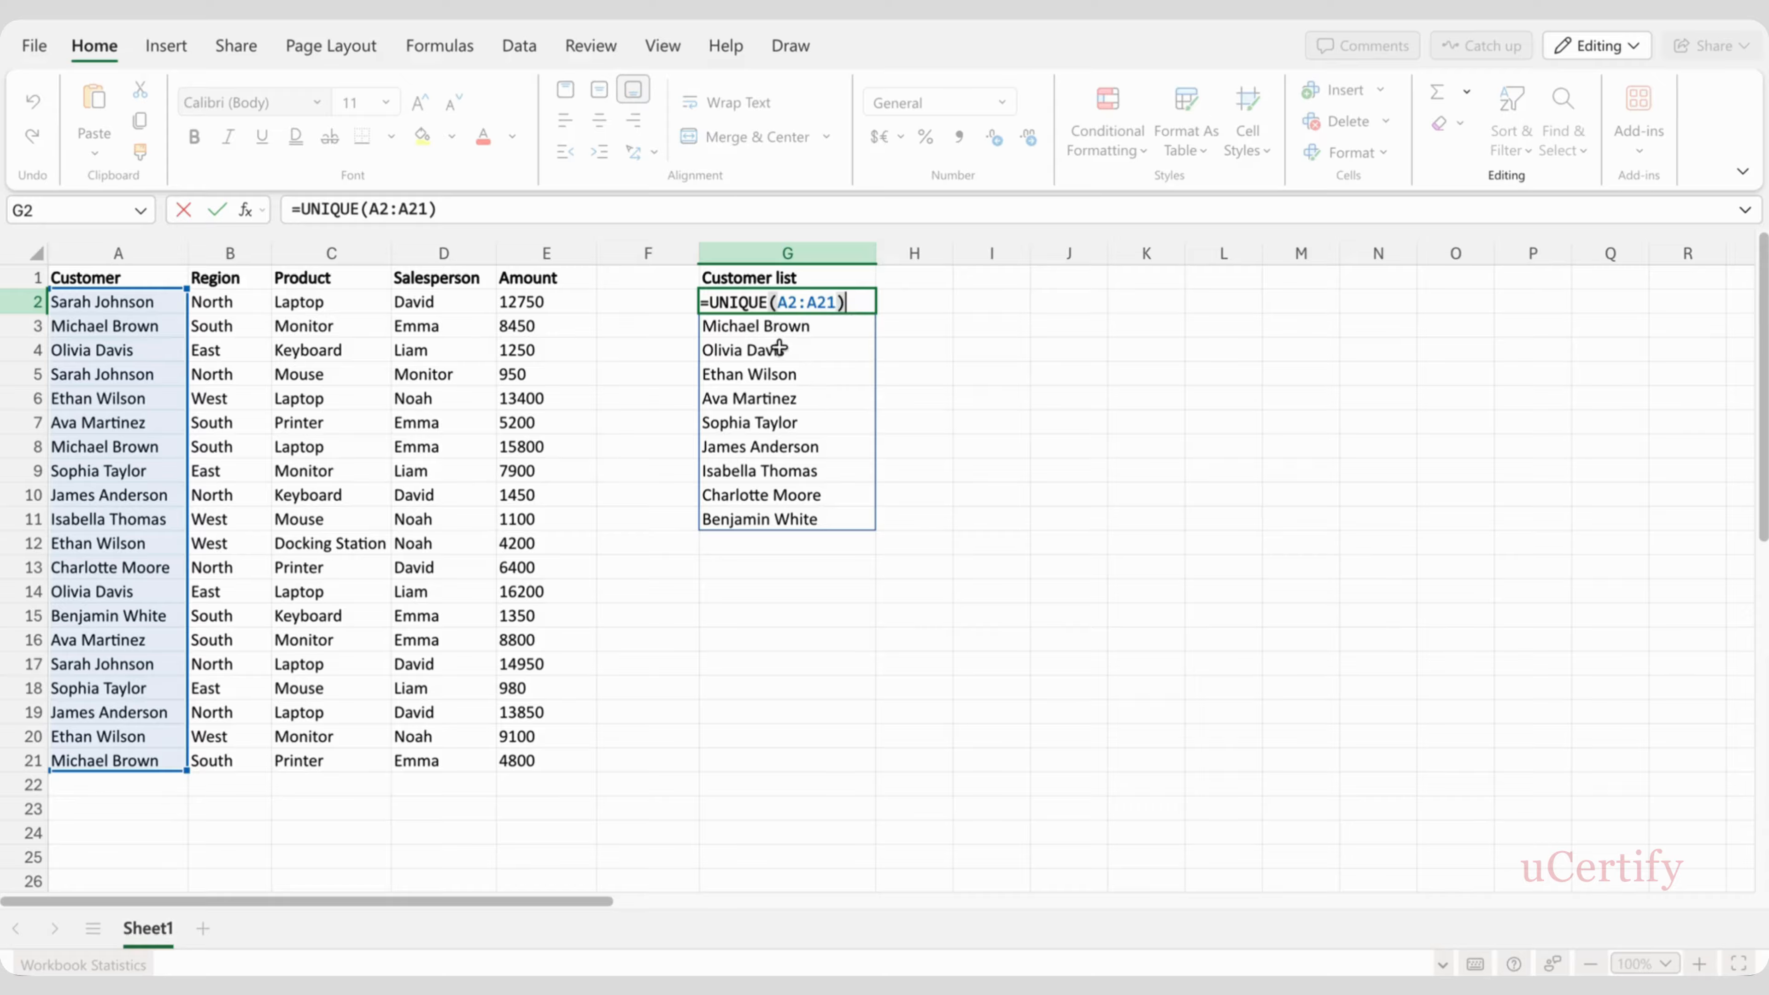
click(711, 302)
text(SORT()
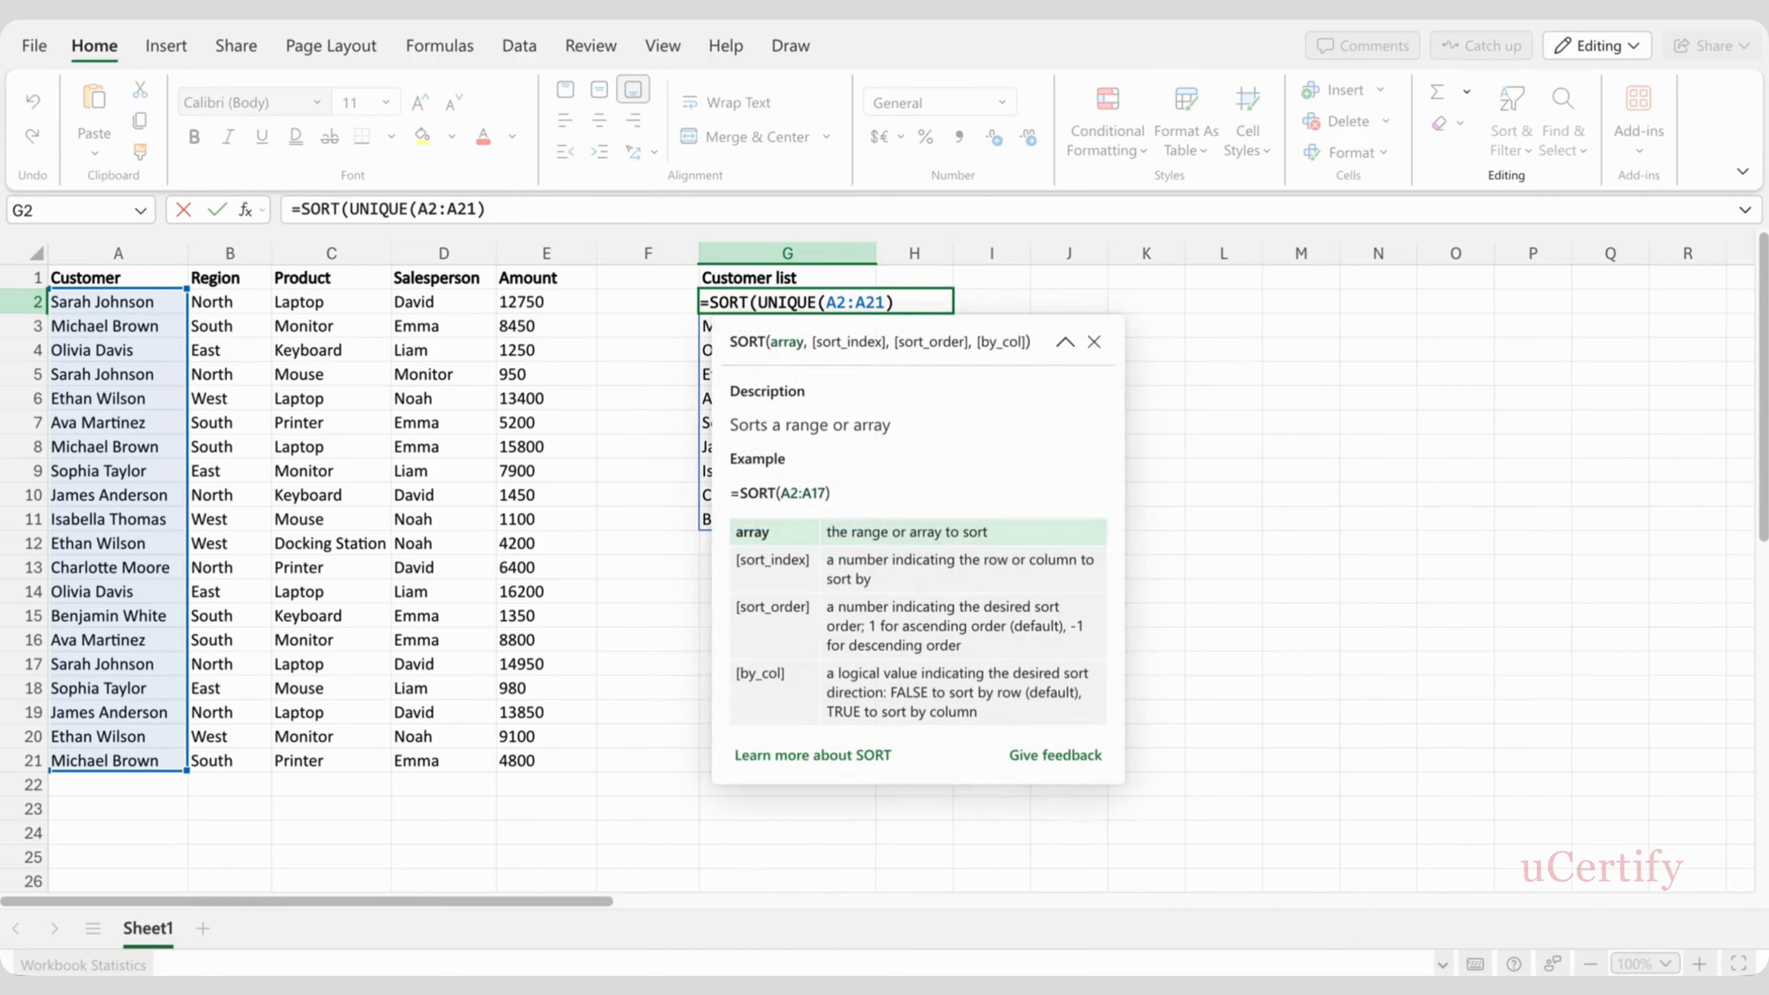
click(901, 301)
text(,1,1)
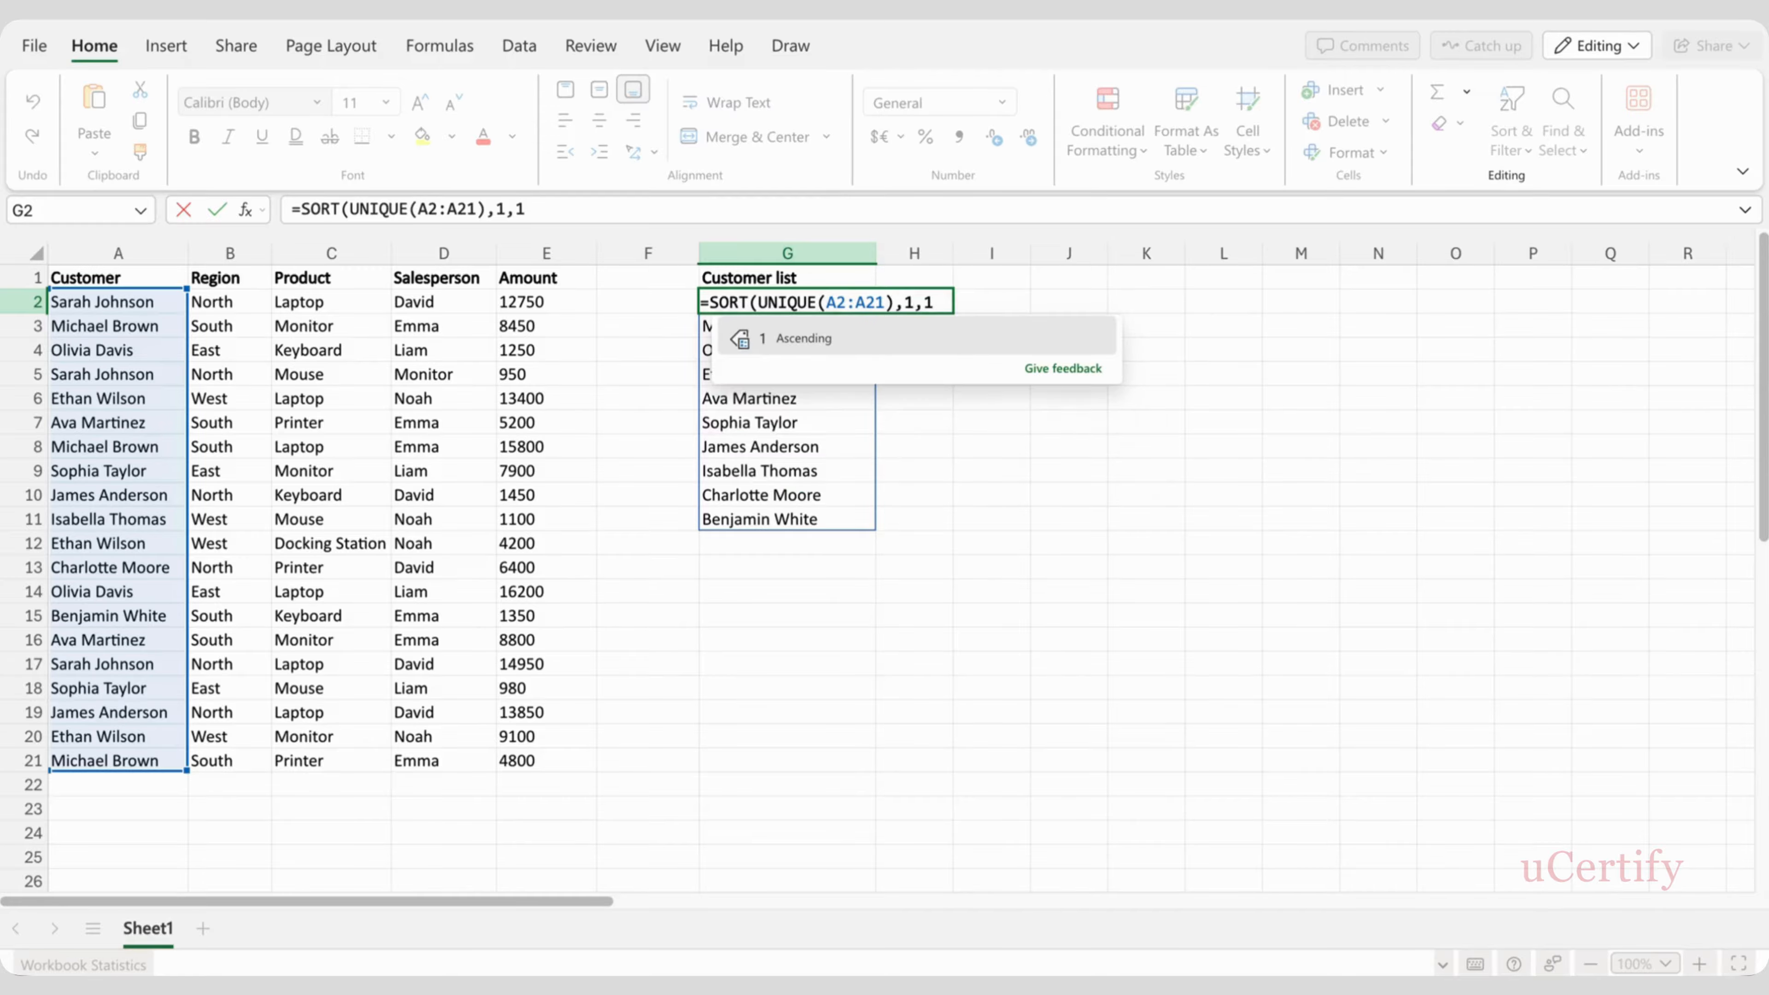
text())
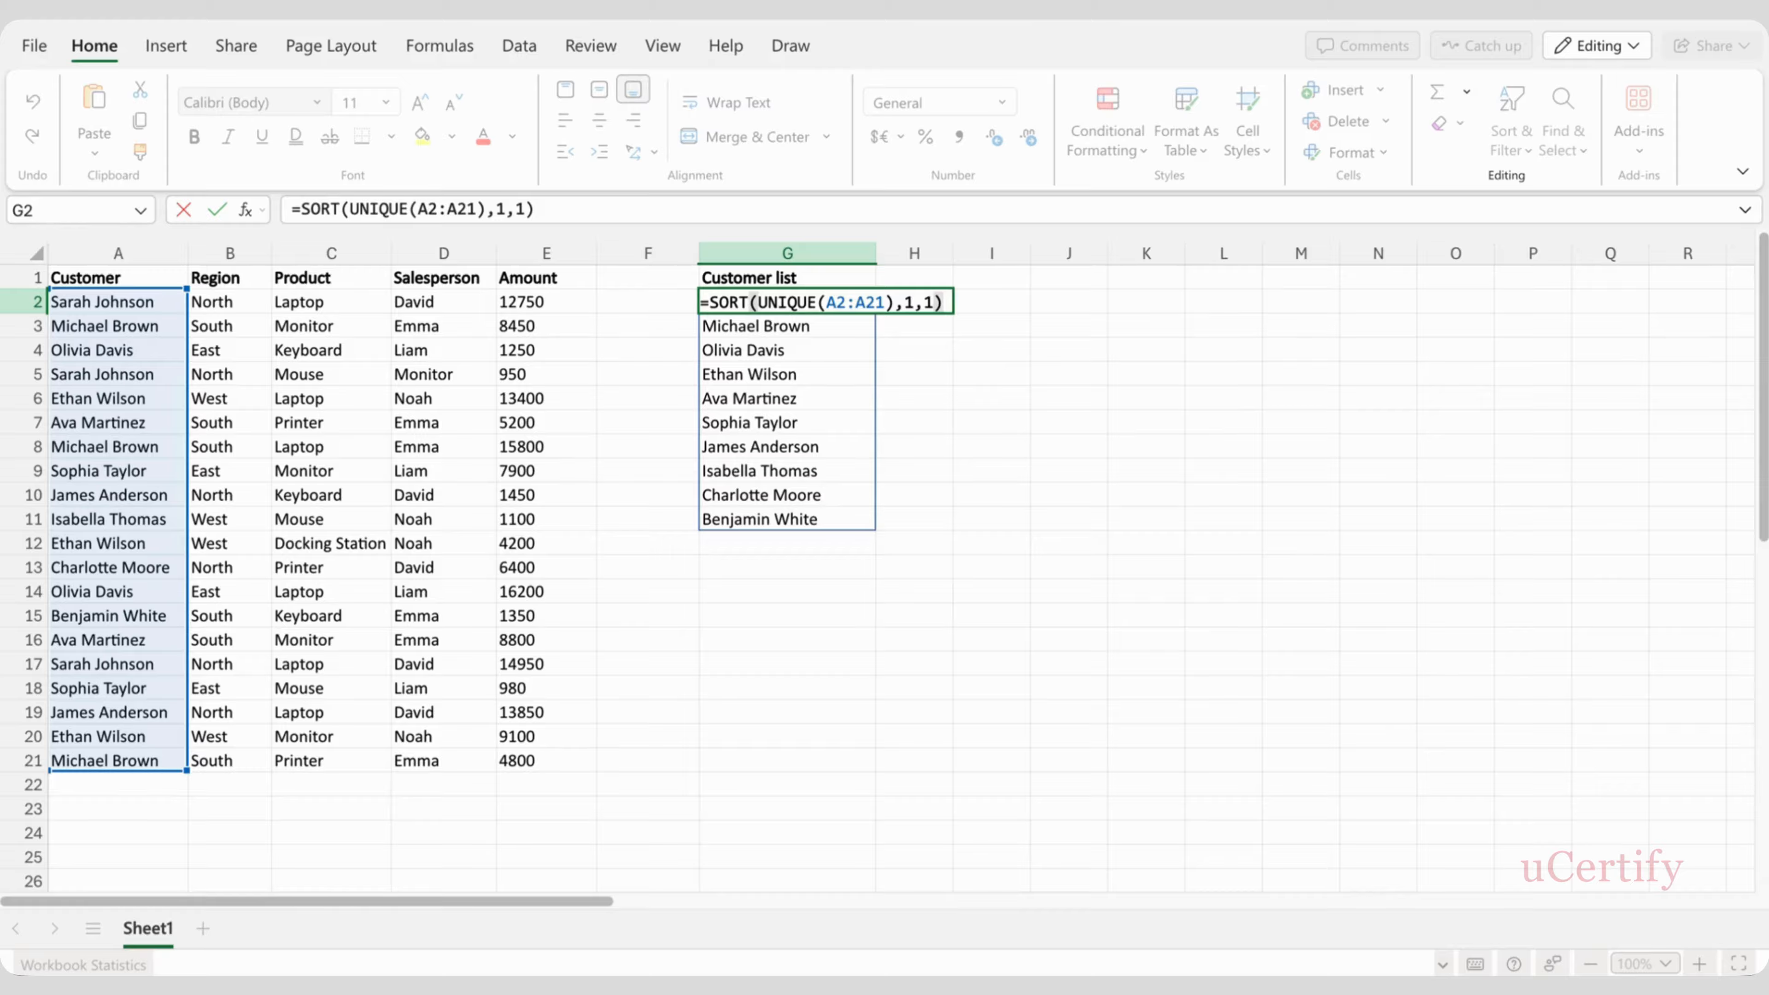
key(Return)
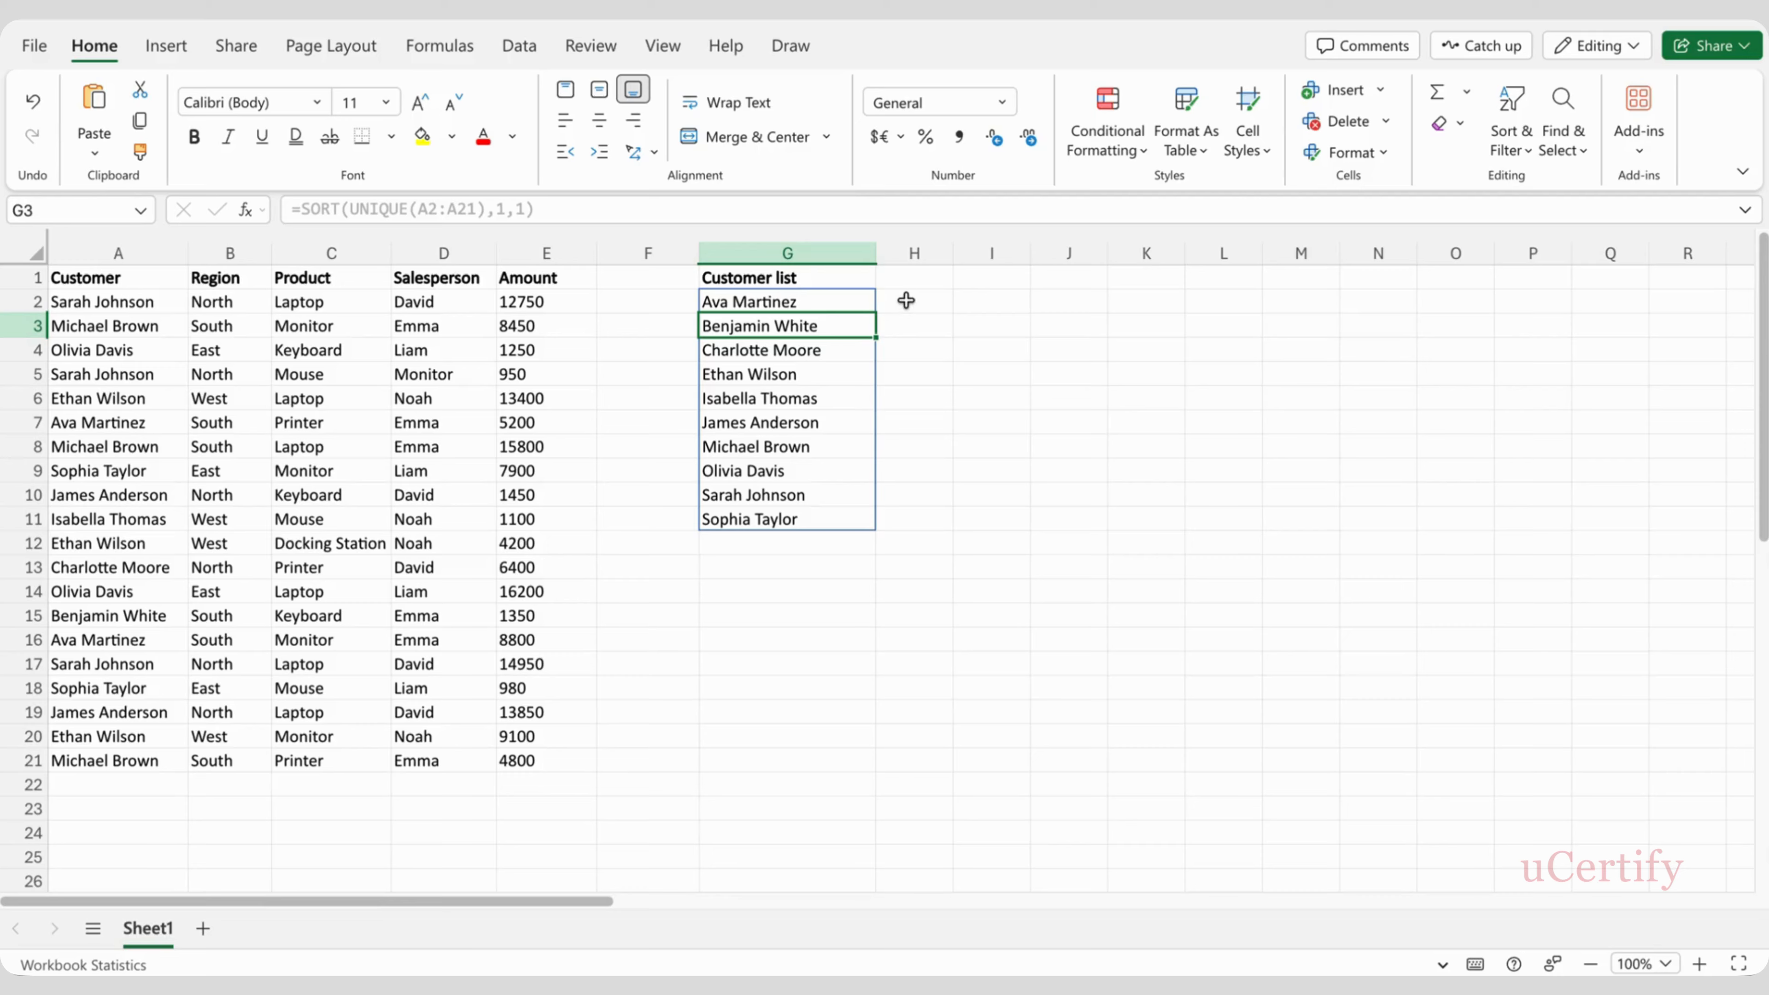
- Switch the customer list to descending order by changing the G2 formula to =SORT(UNIQUE(A2:A21),1,-1)
drag(820, 301, 864, 510)
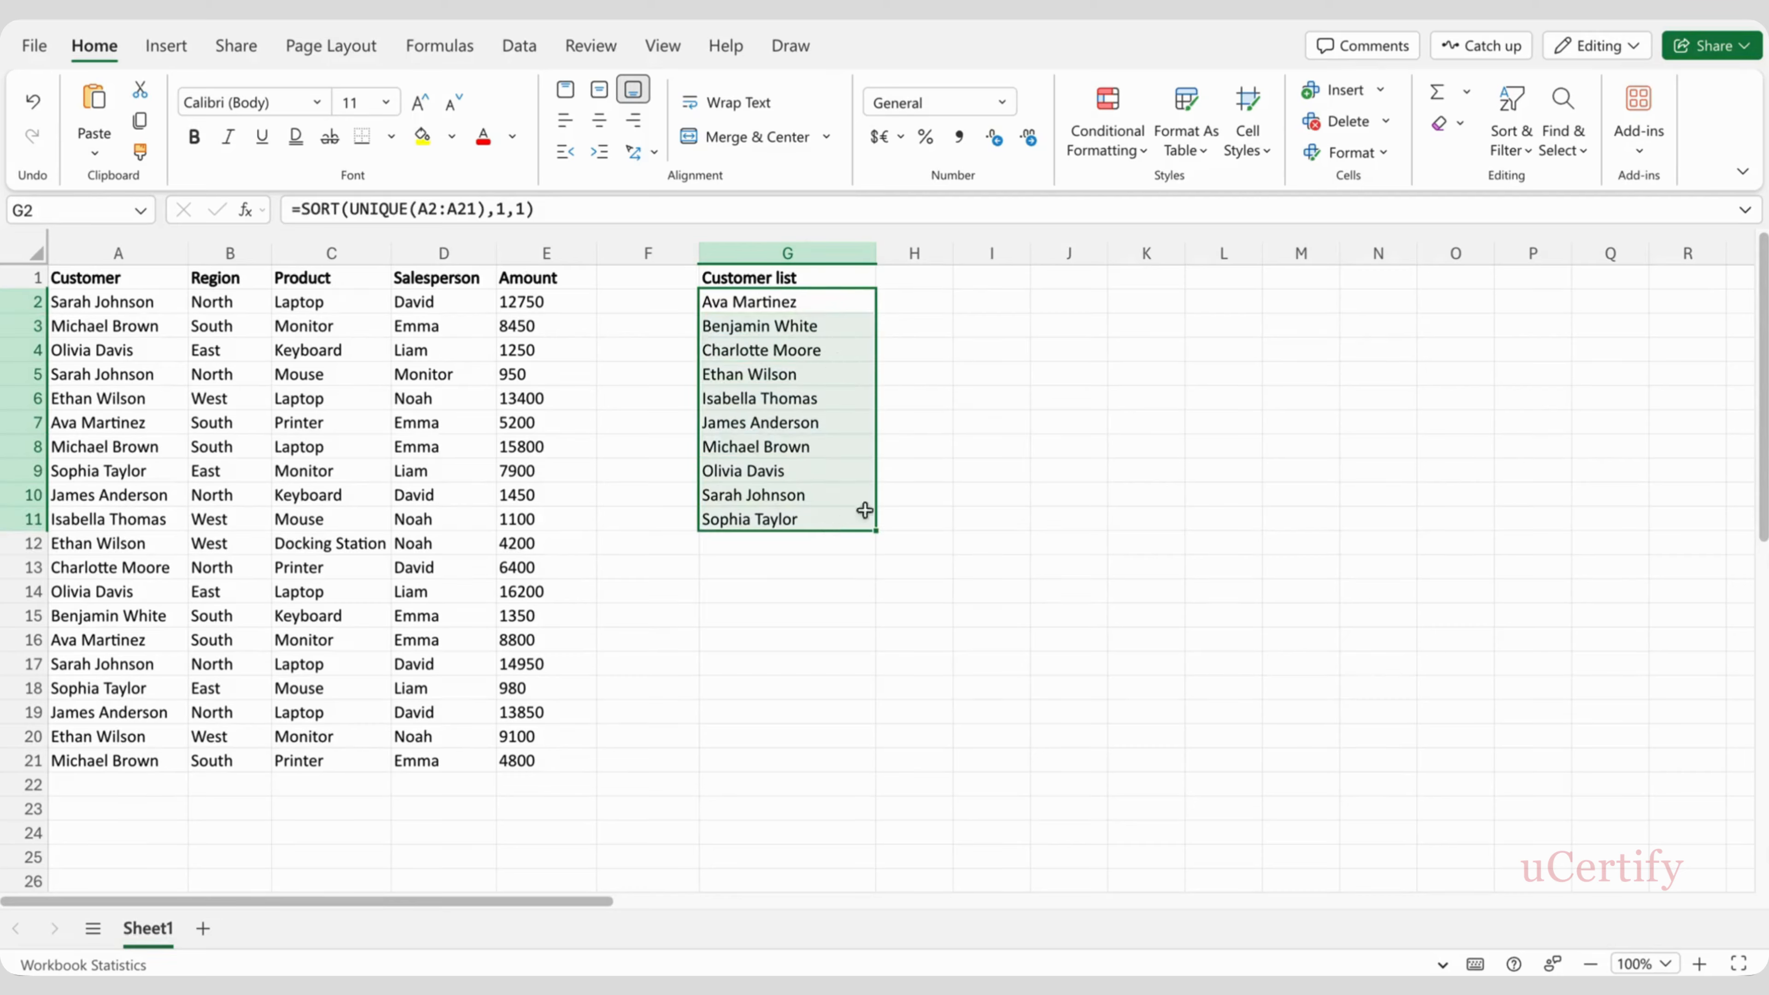
click(948, 514)
click(989, 349)
double_click(828, 301)
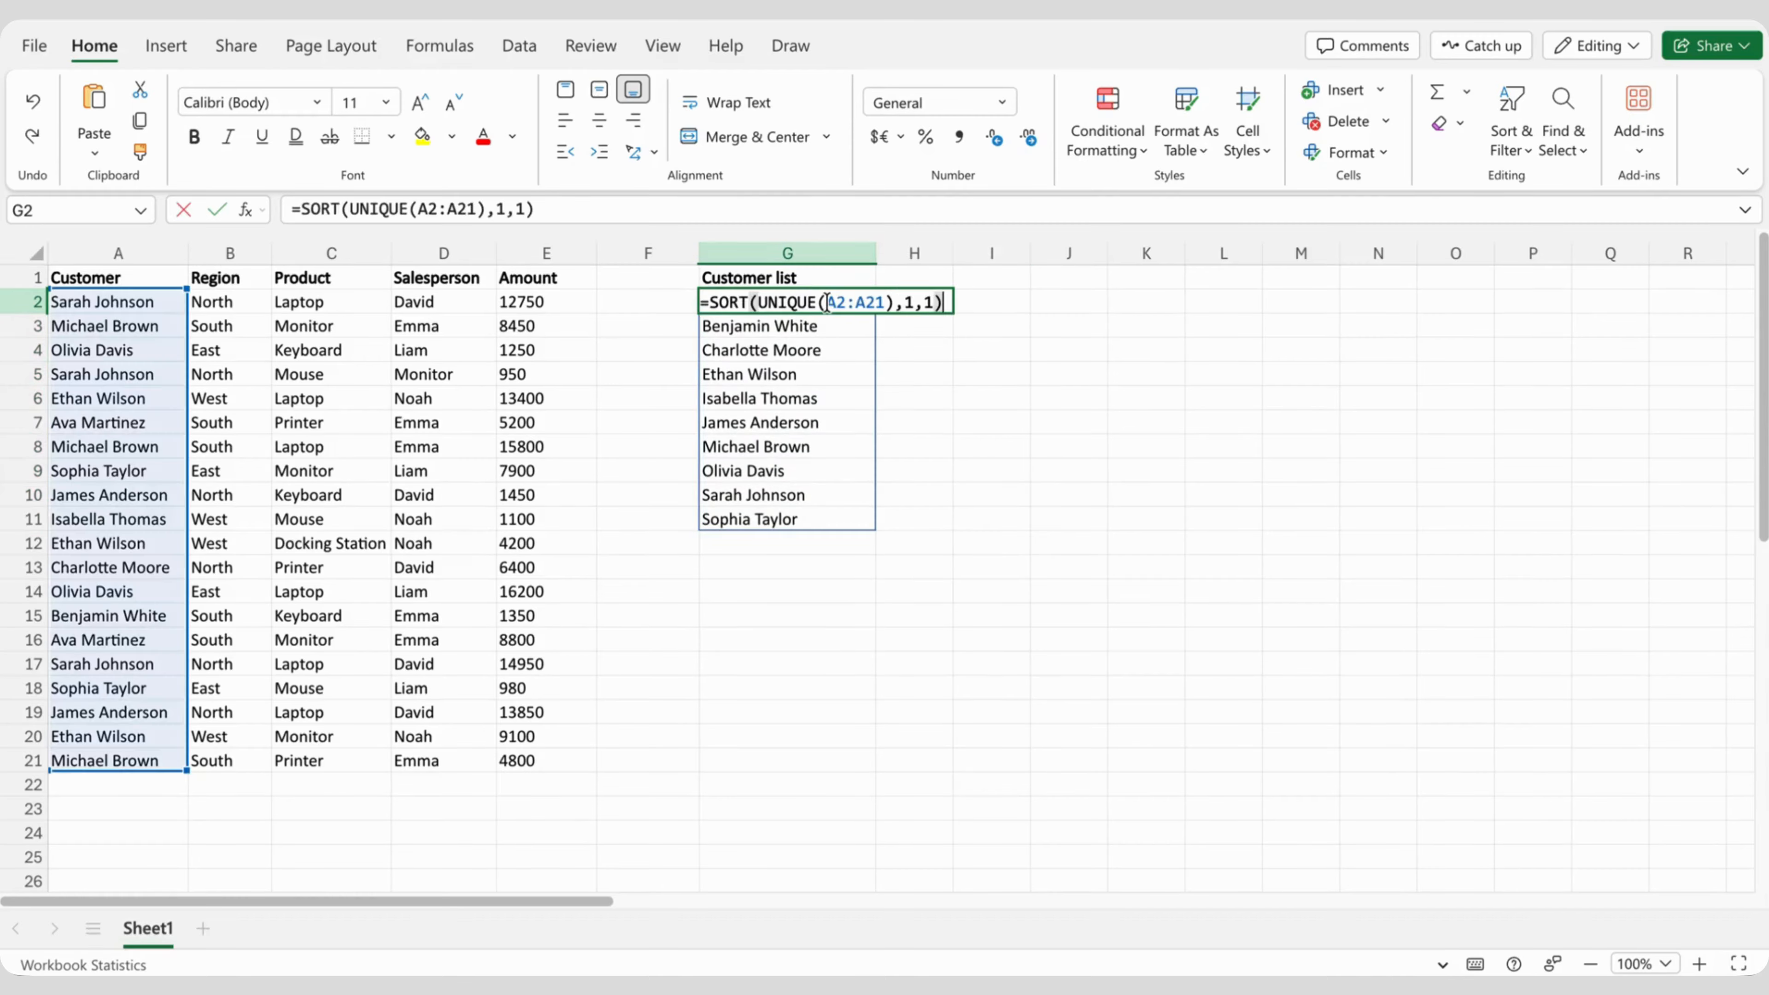
click(928, 304)
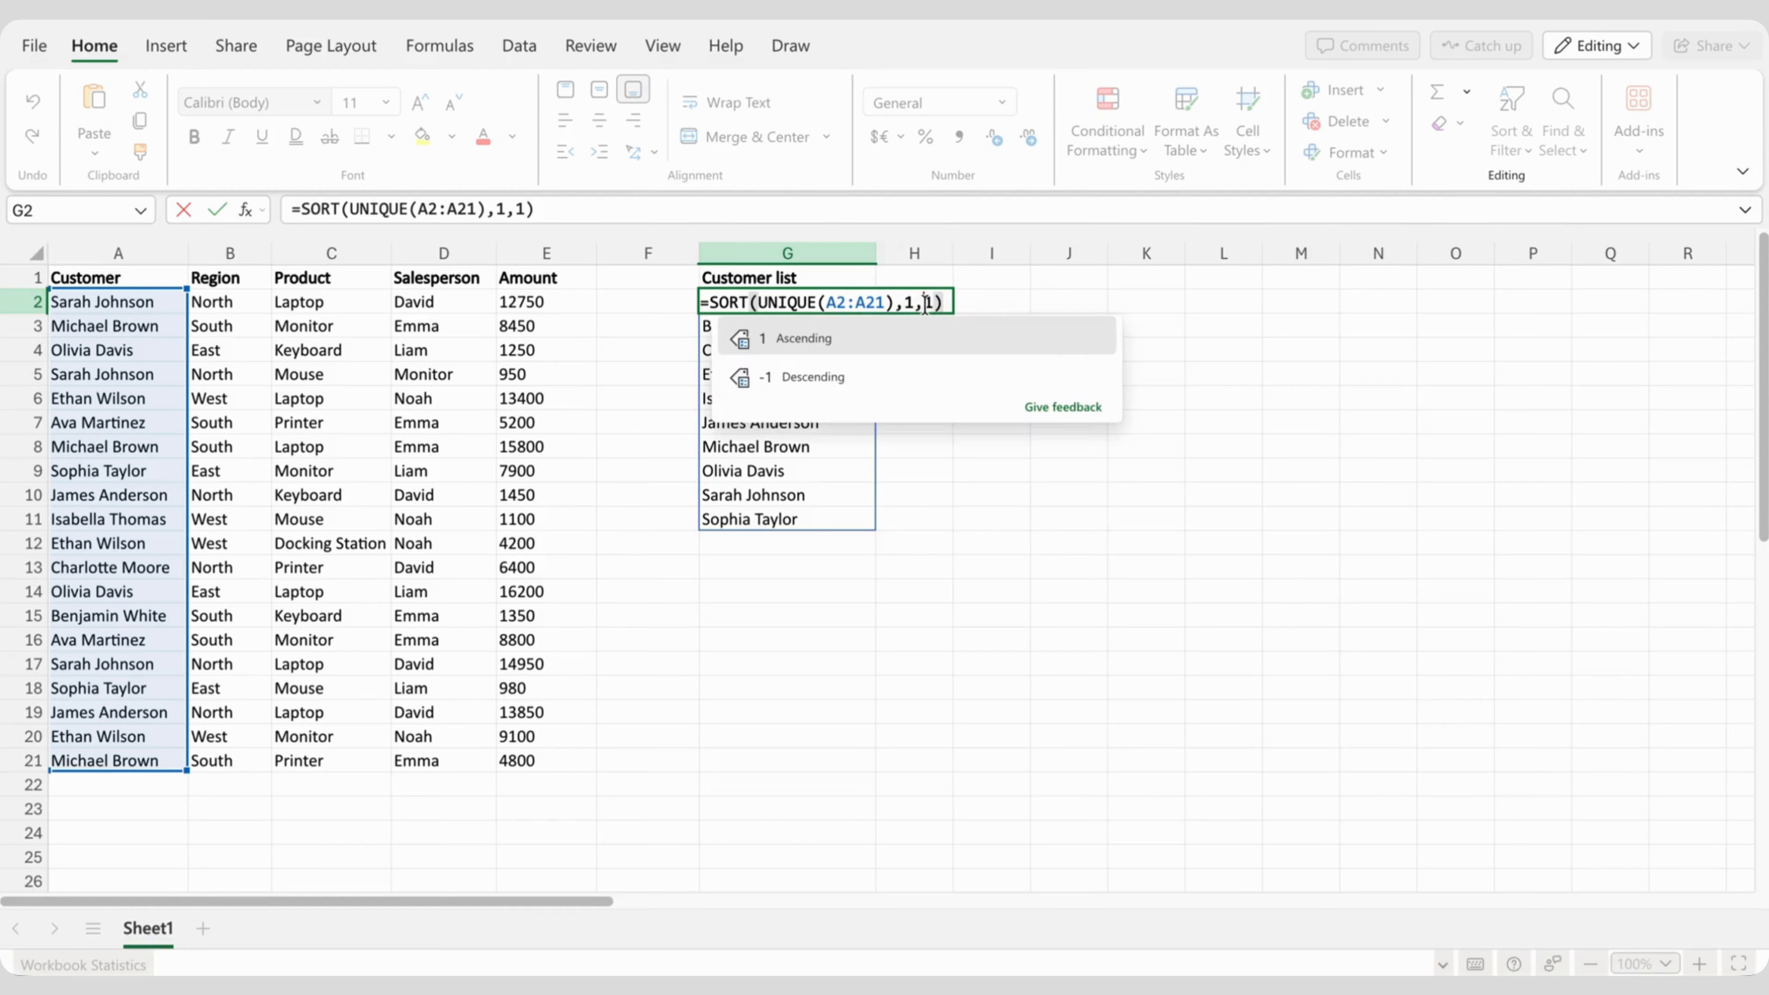
text(-)
key(Right)
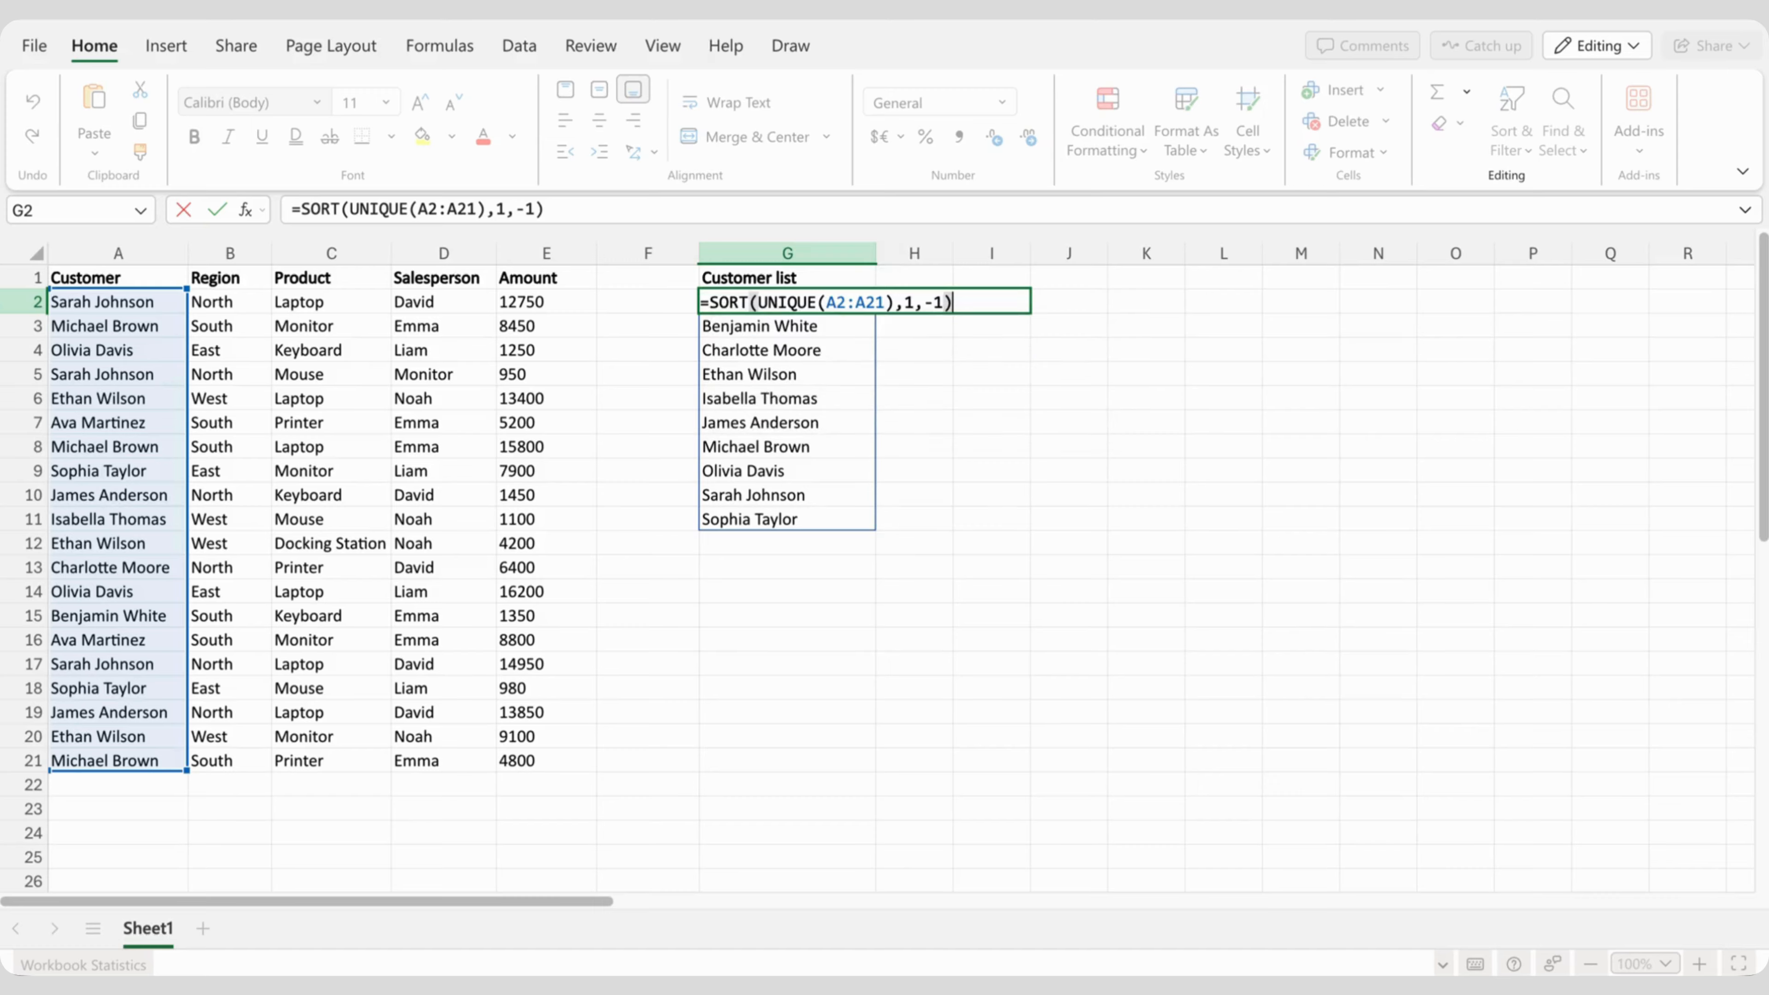
key(Return)
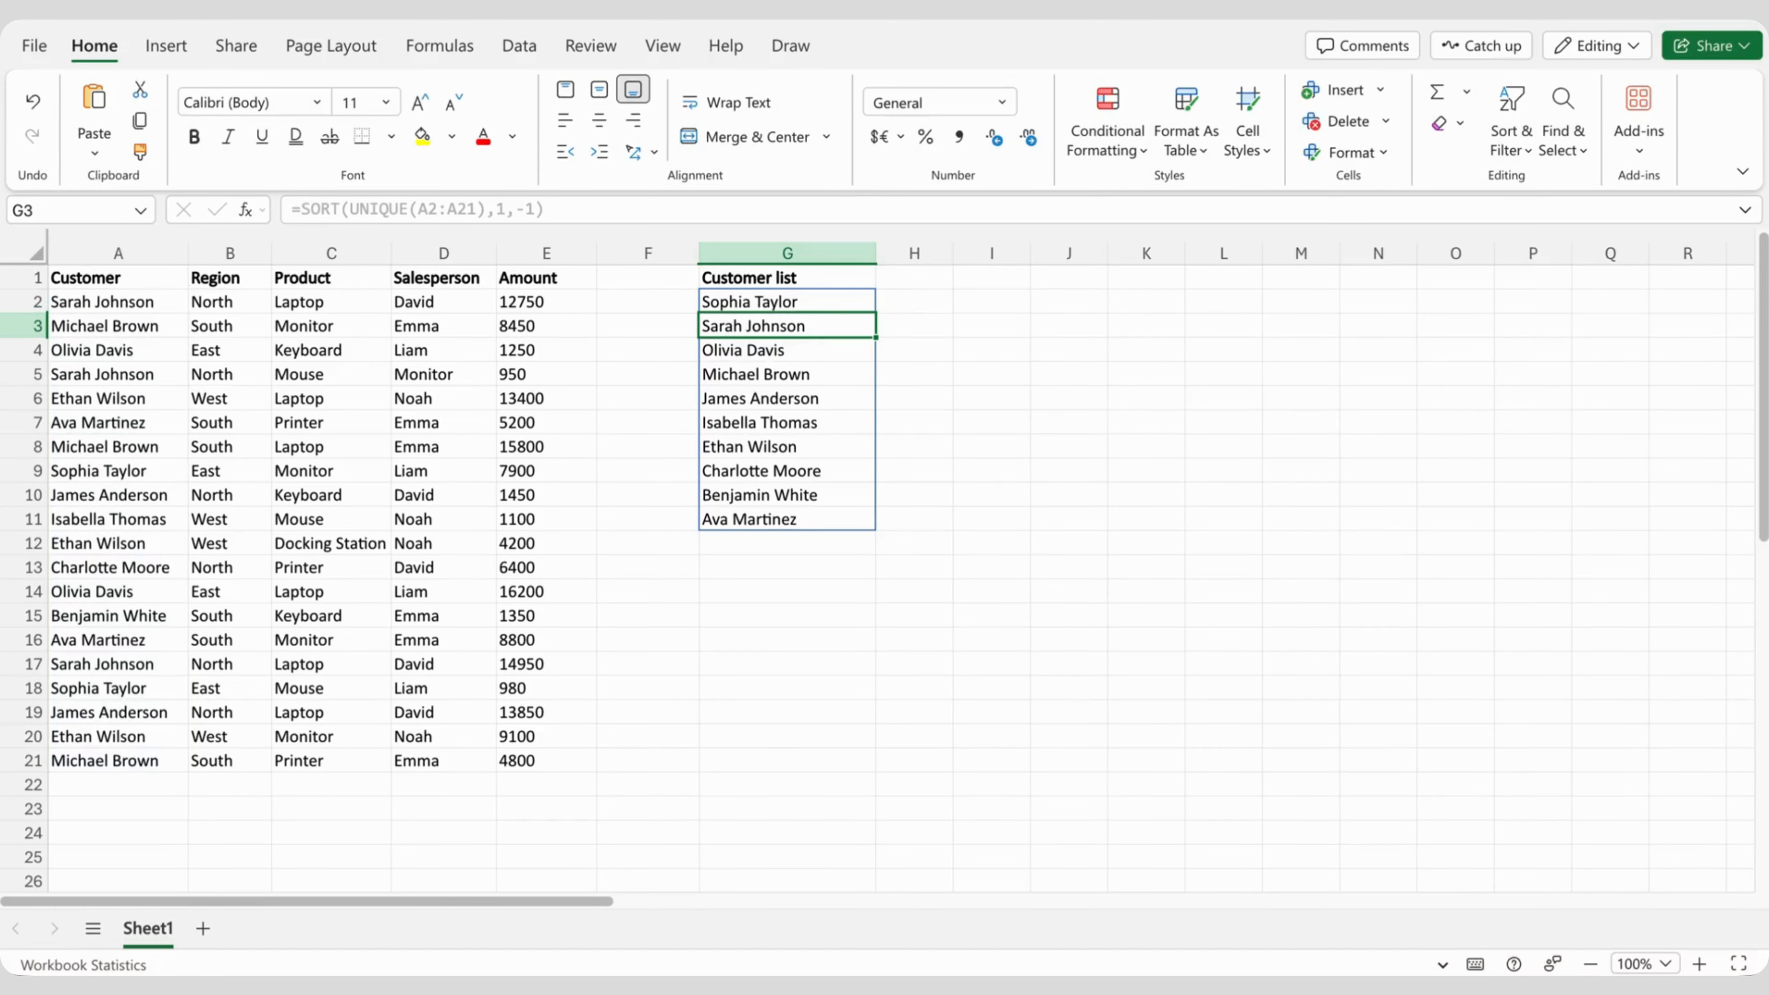
- Clear the customer list in column G and enter the heading "North sales" in G1
drag(841, 301, 844, 536)
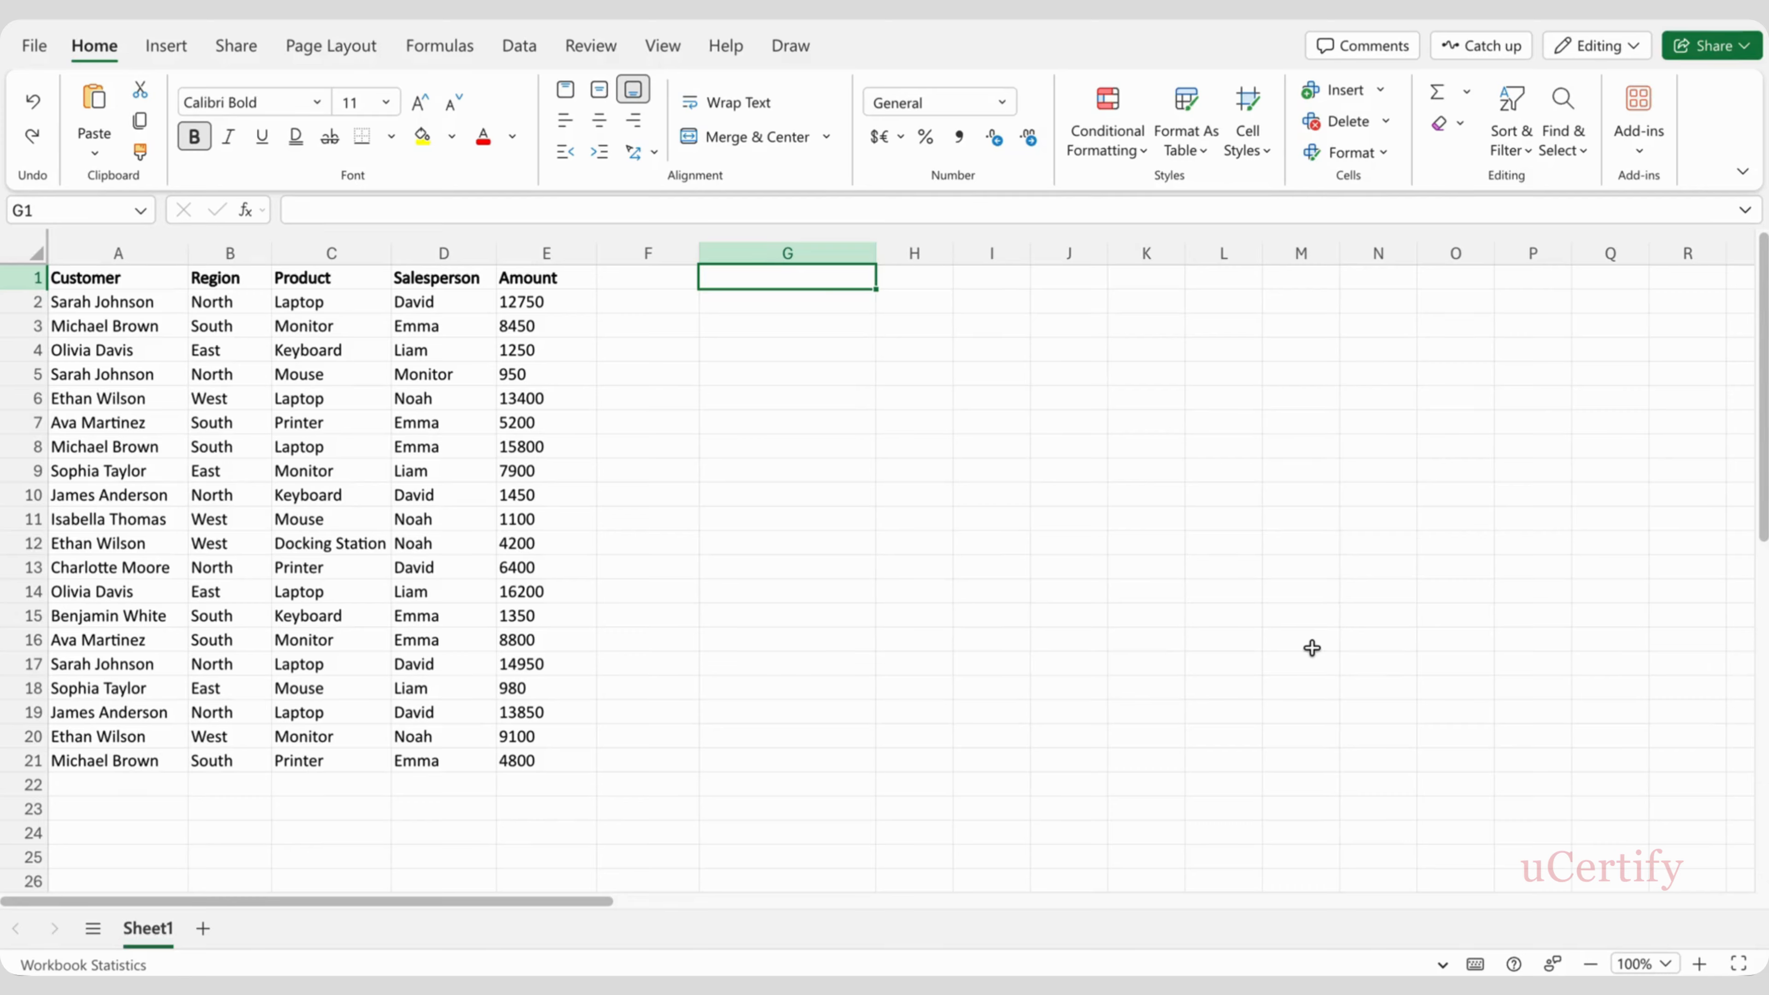
text(N)
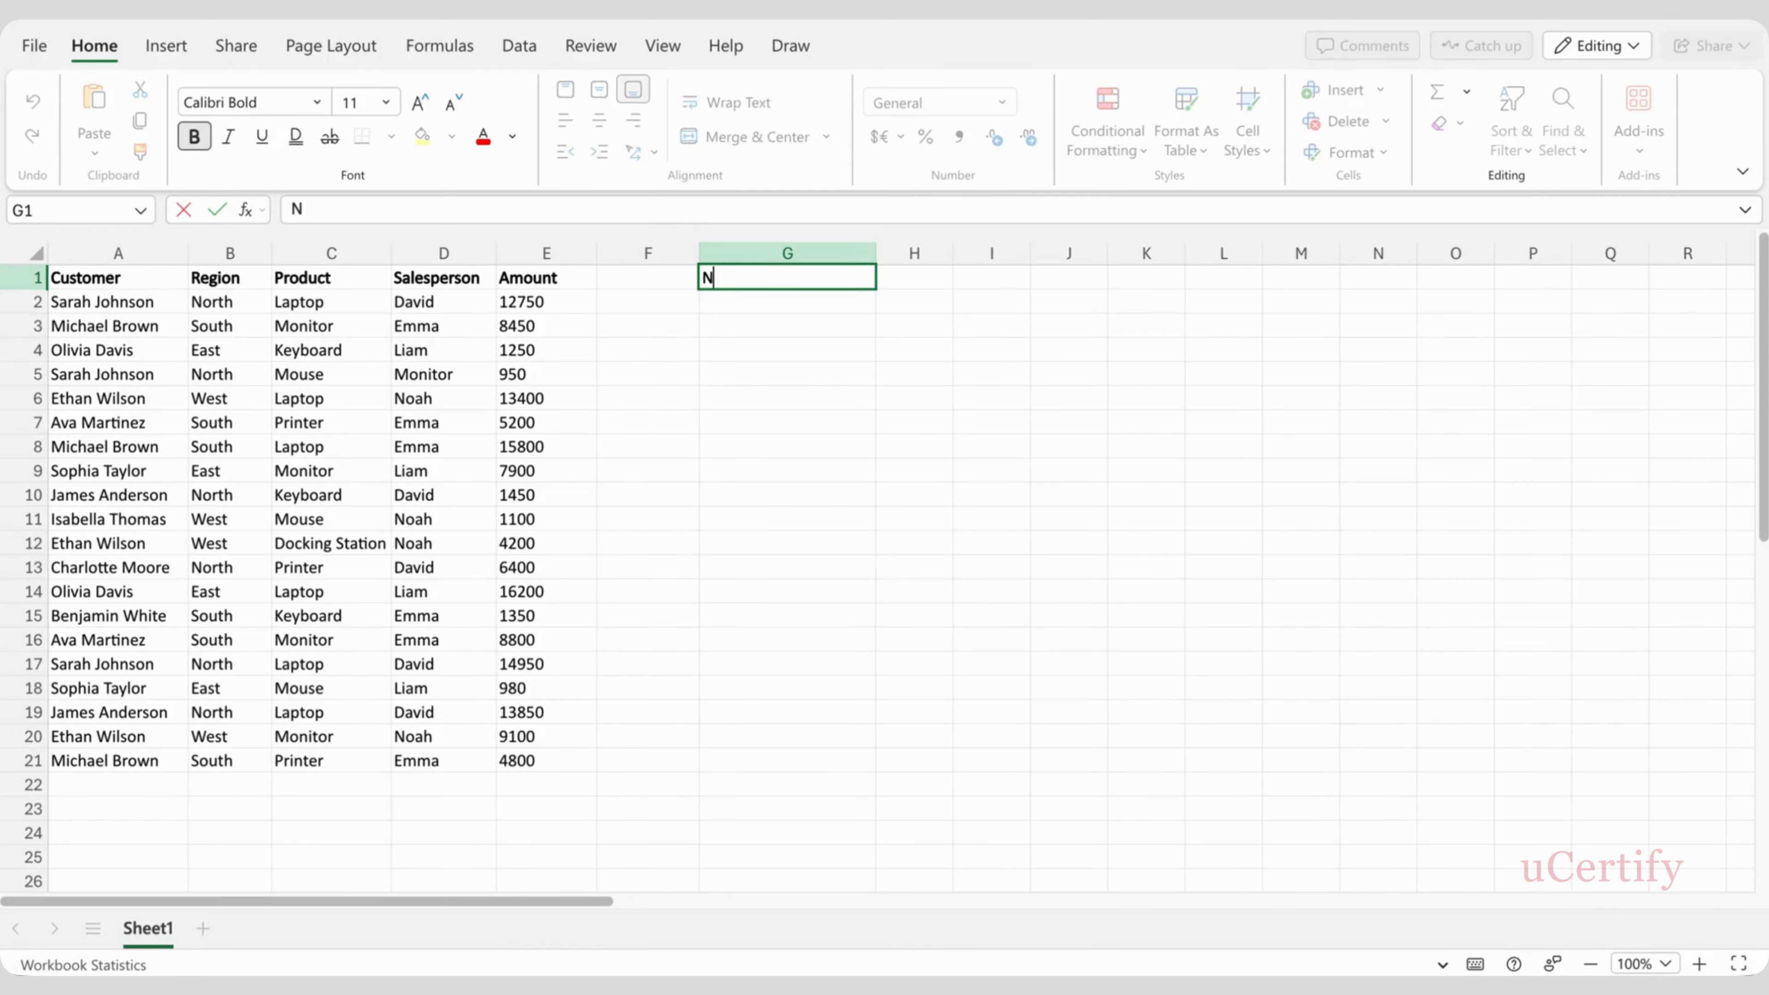
text(orth sales)
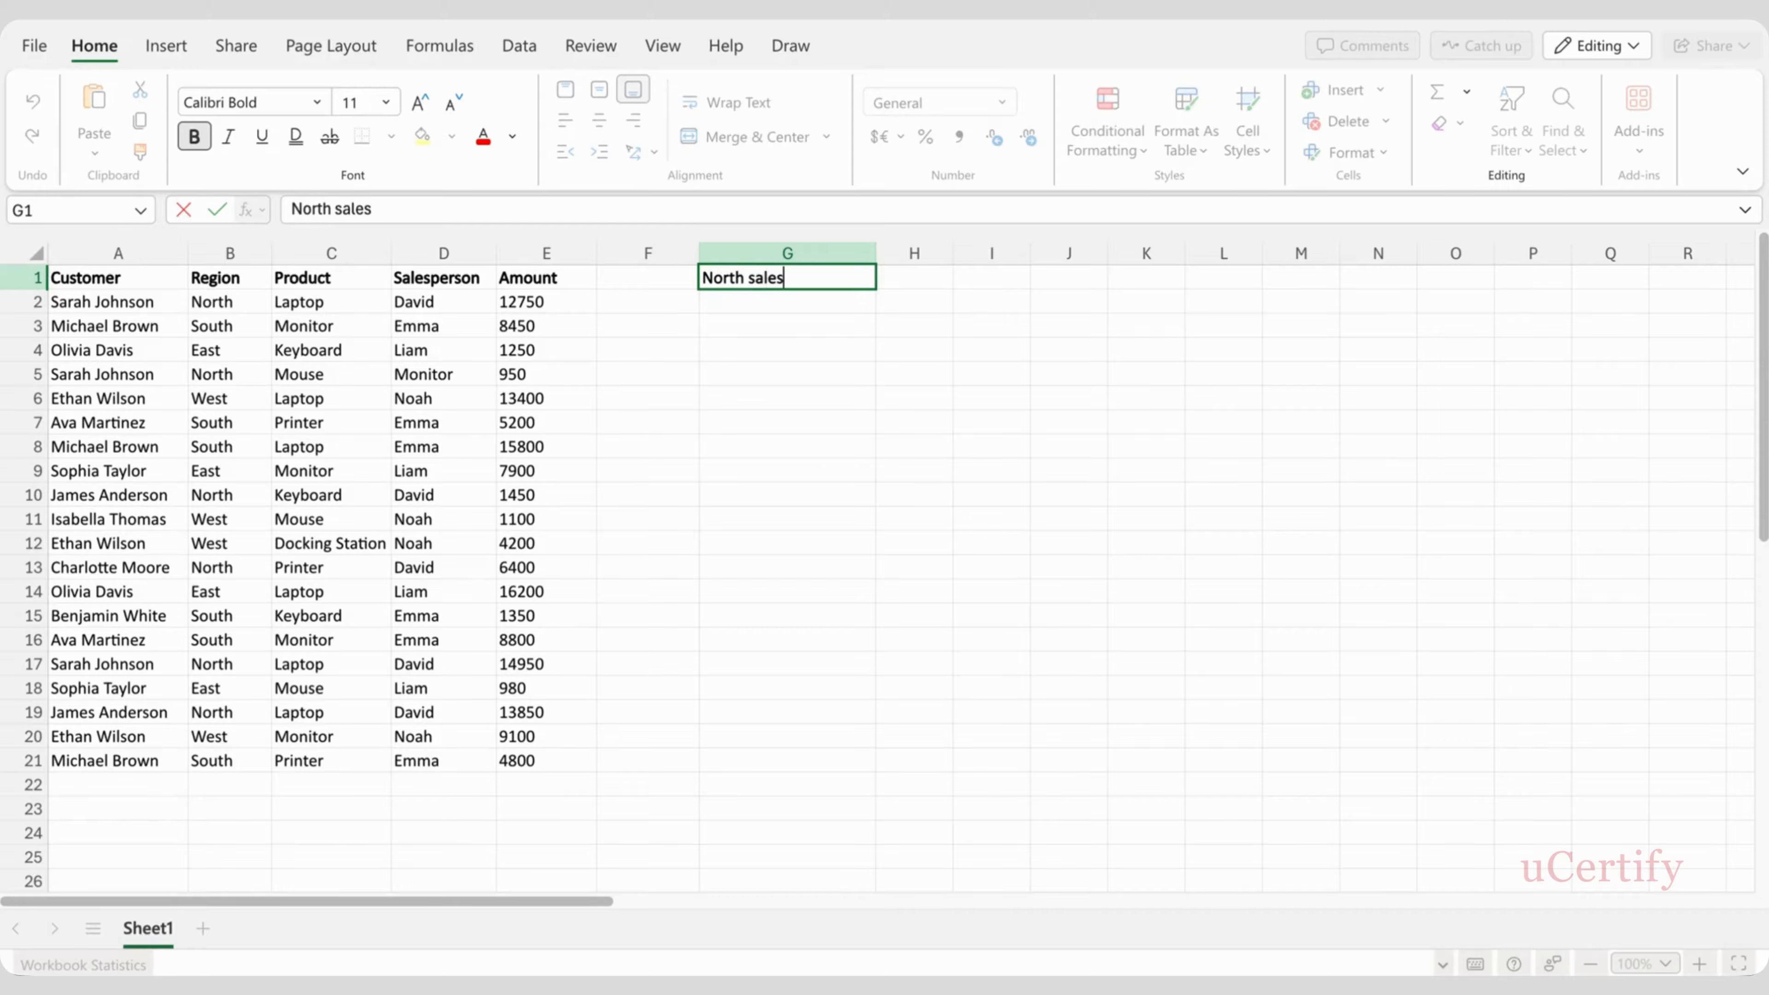
key(Return)
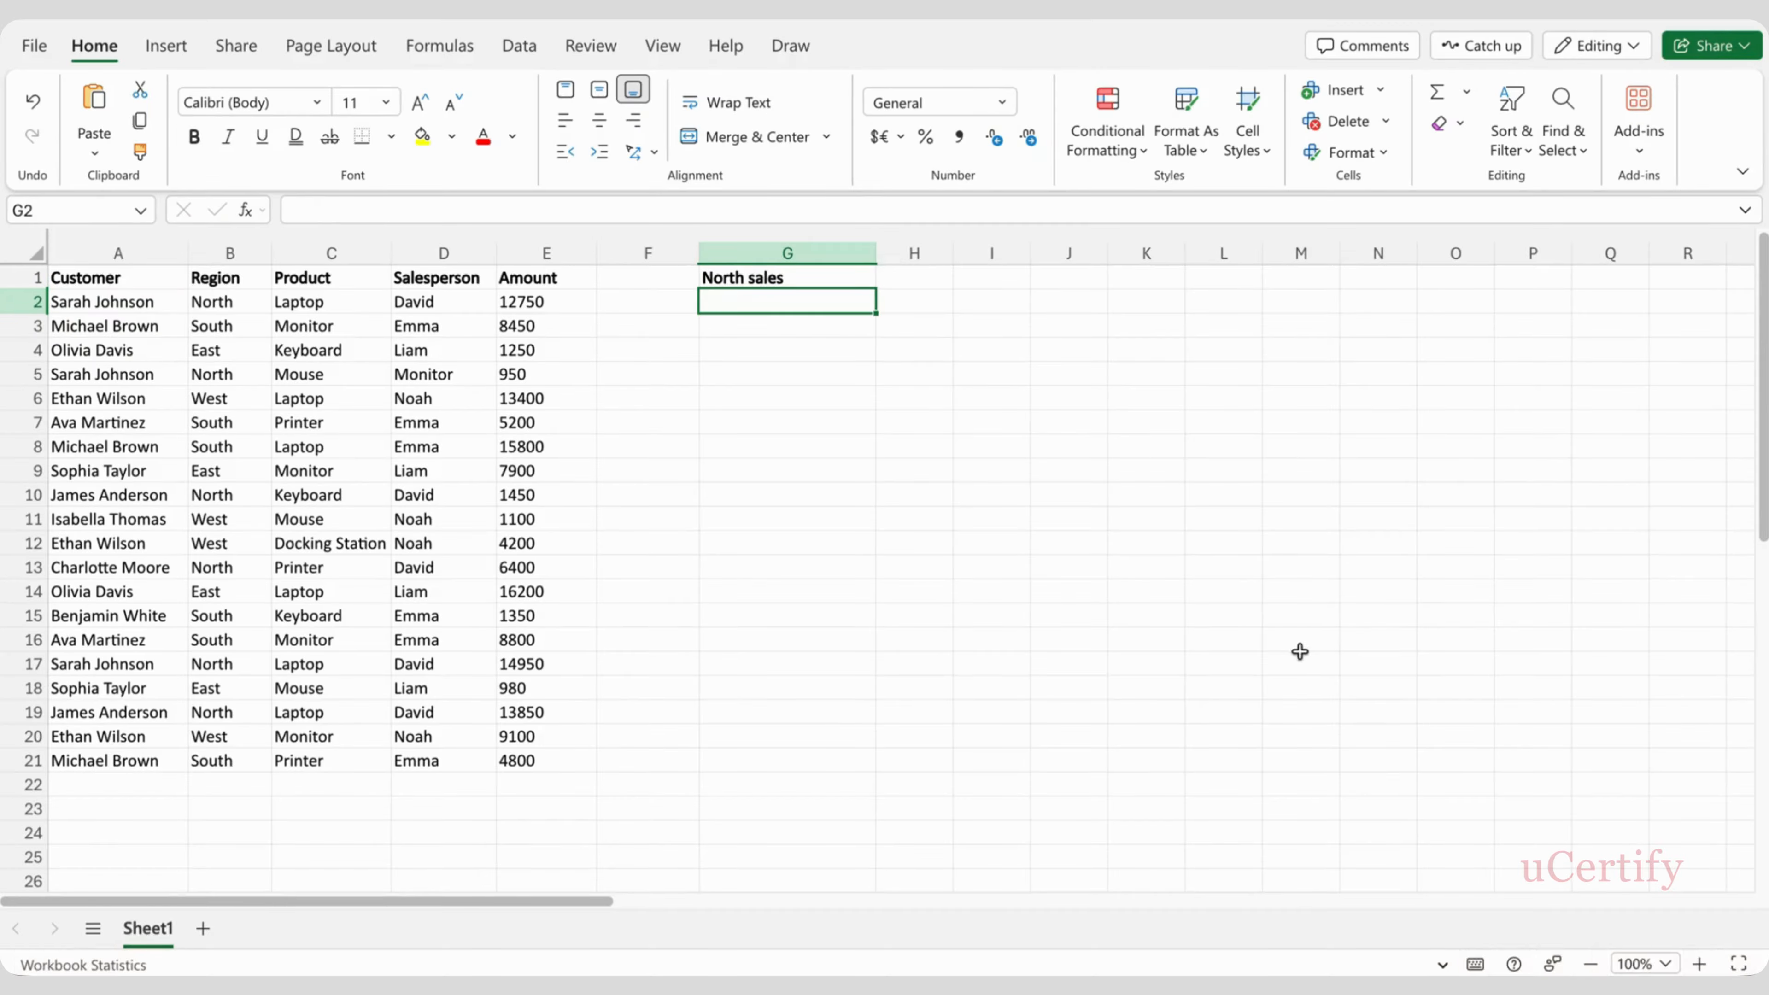
- Filter the sales table to the North region's rows by entering =FILTER(A1:E21,B1:B21=B2) in G2
text(=)
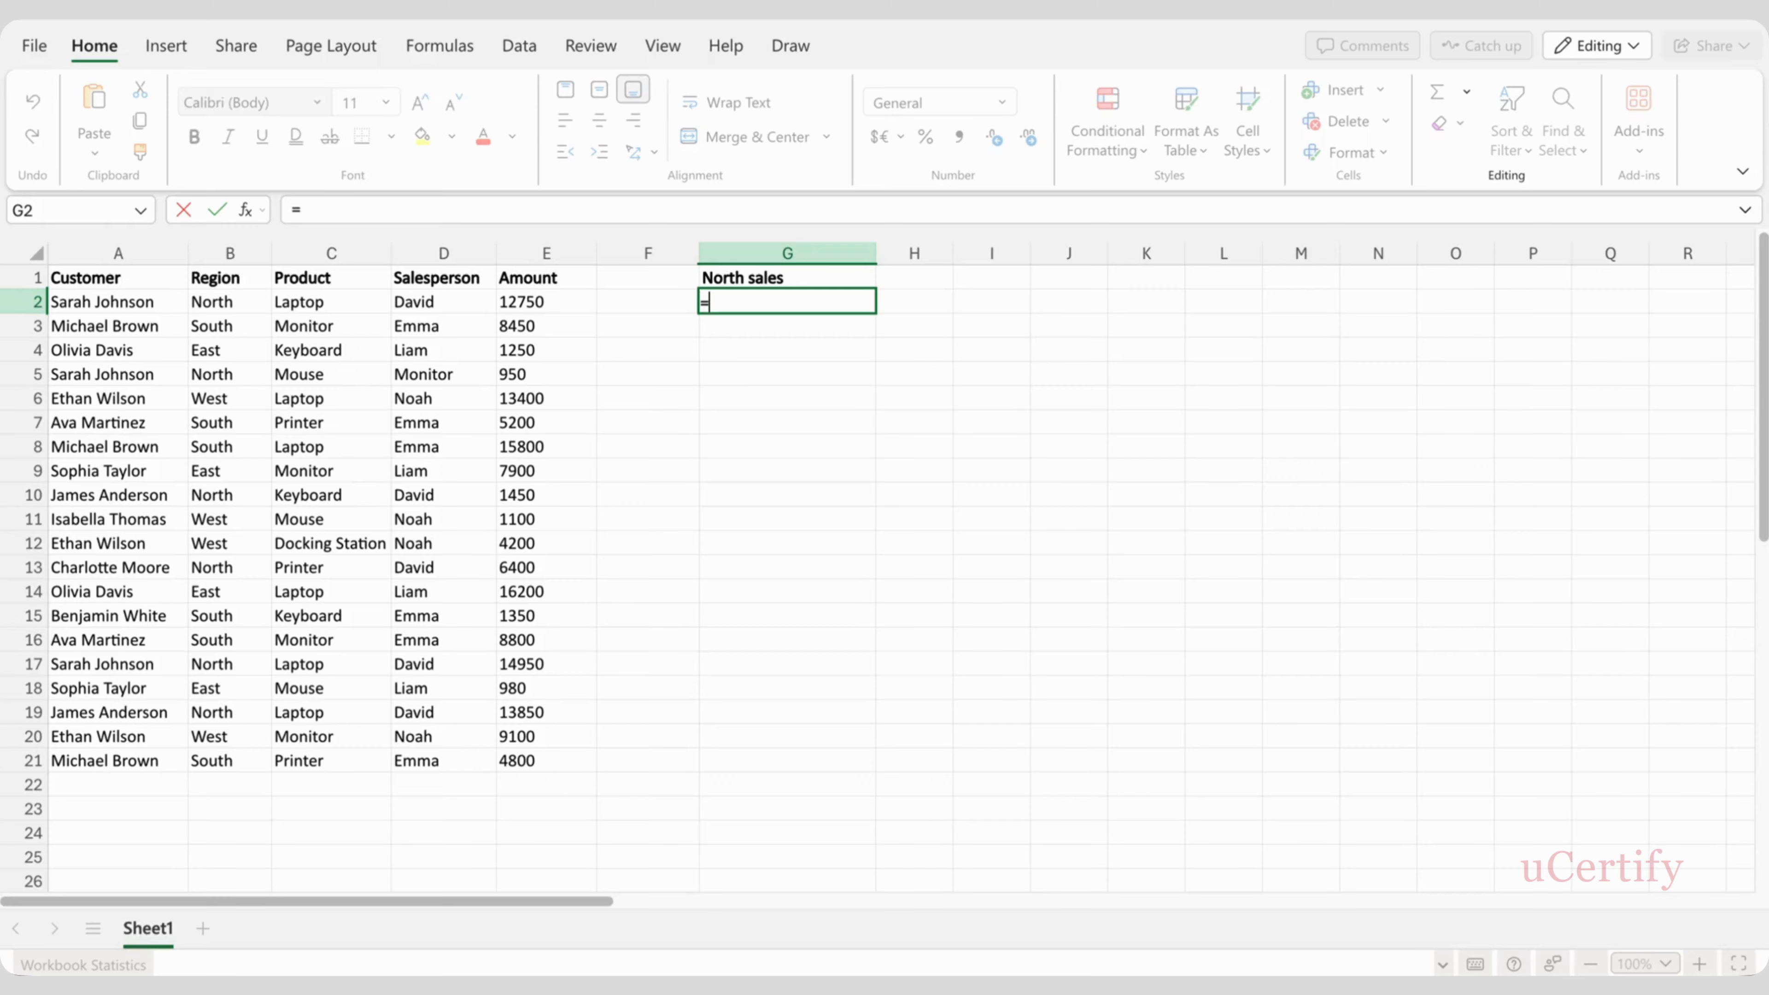
text(FILTER()
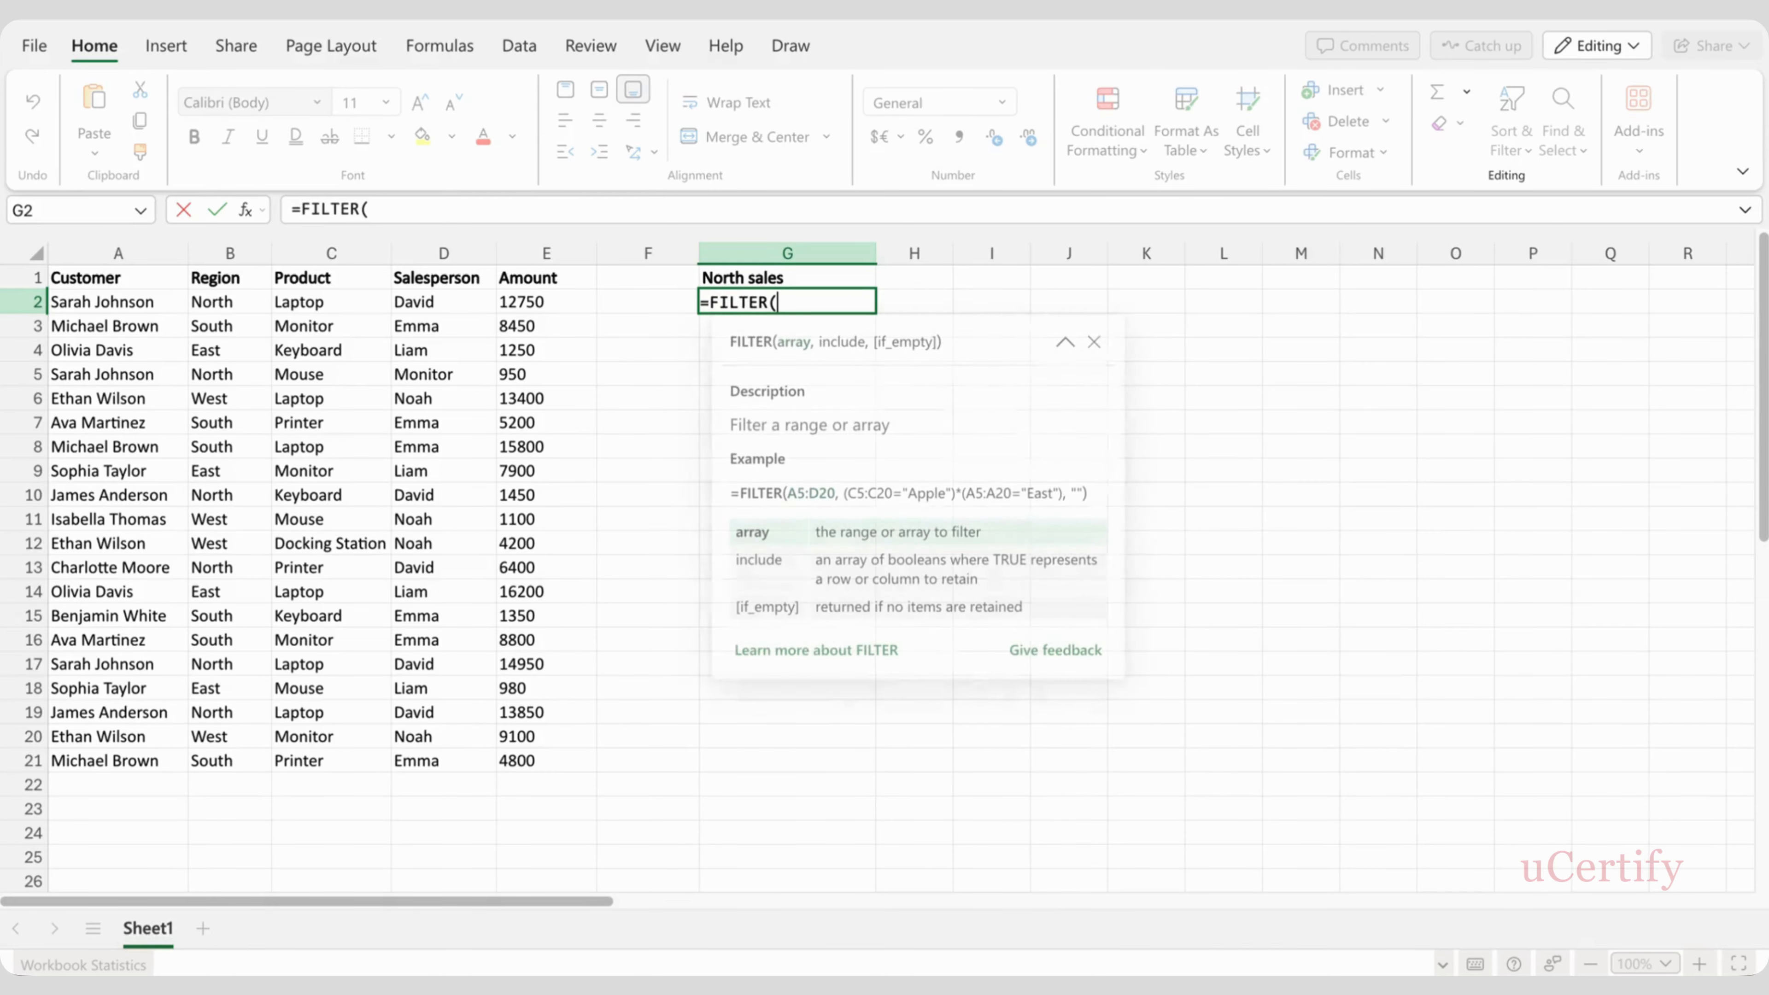
drag(118, 277, 578, 750)
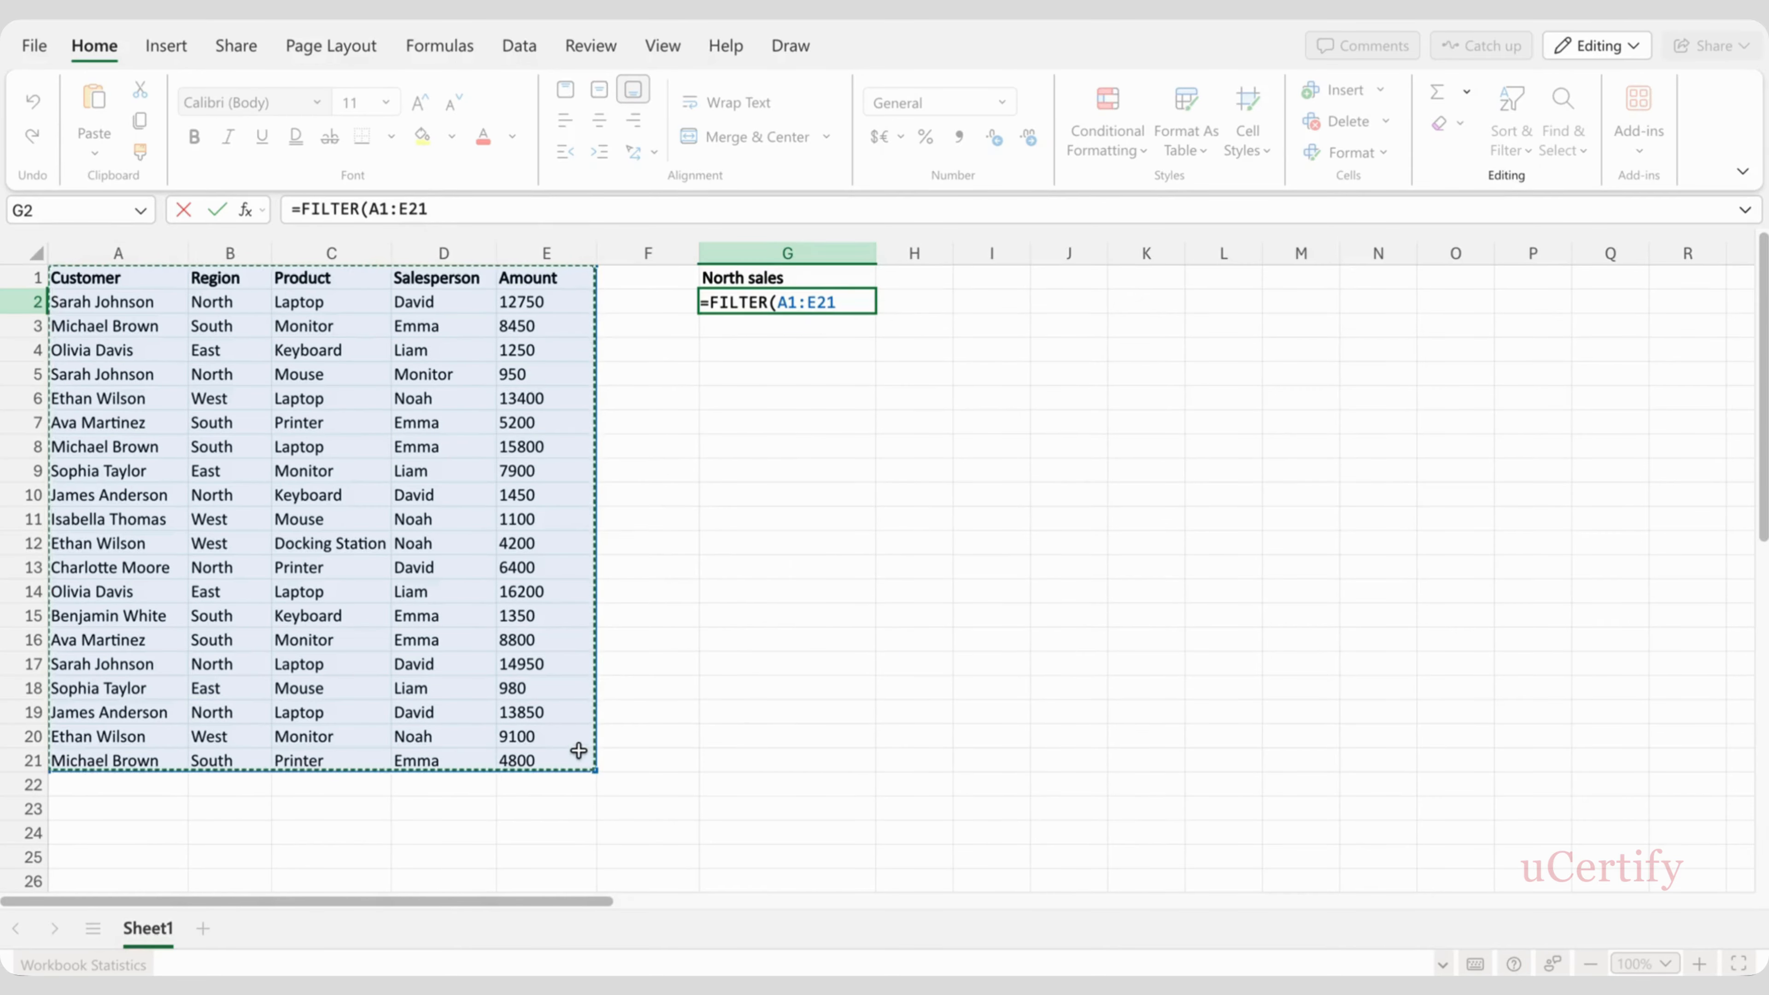
text(,)
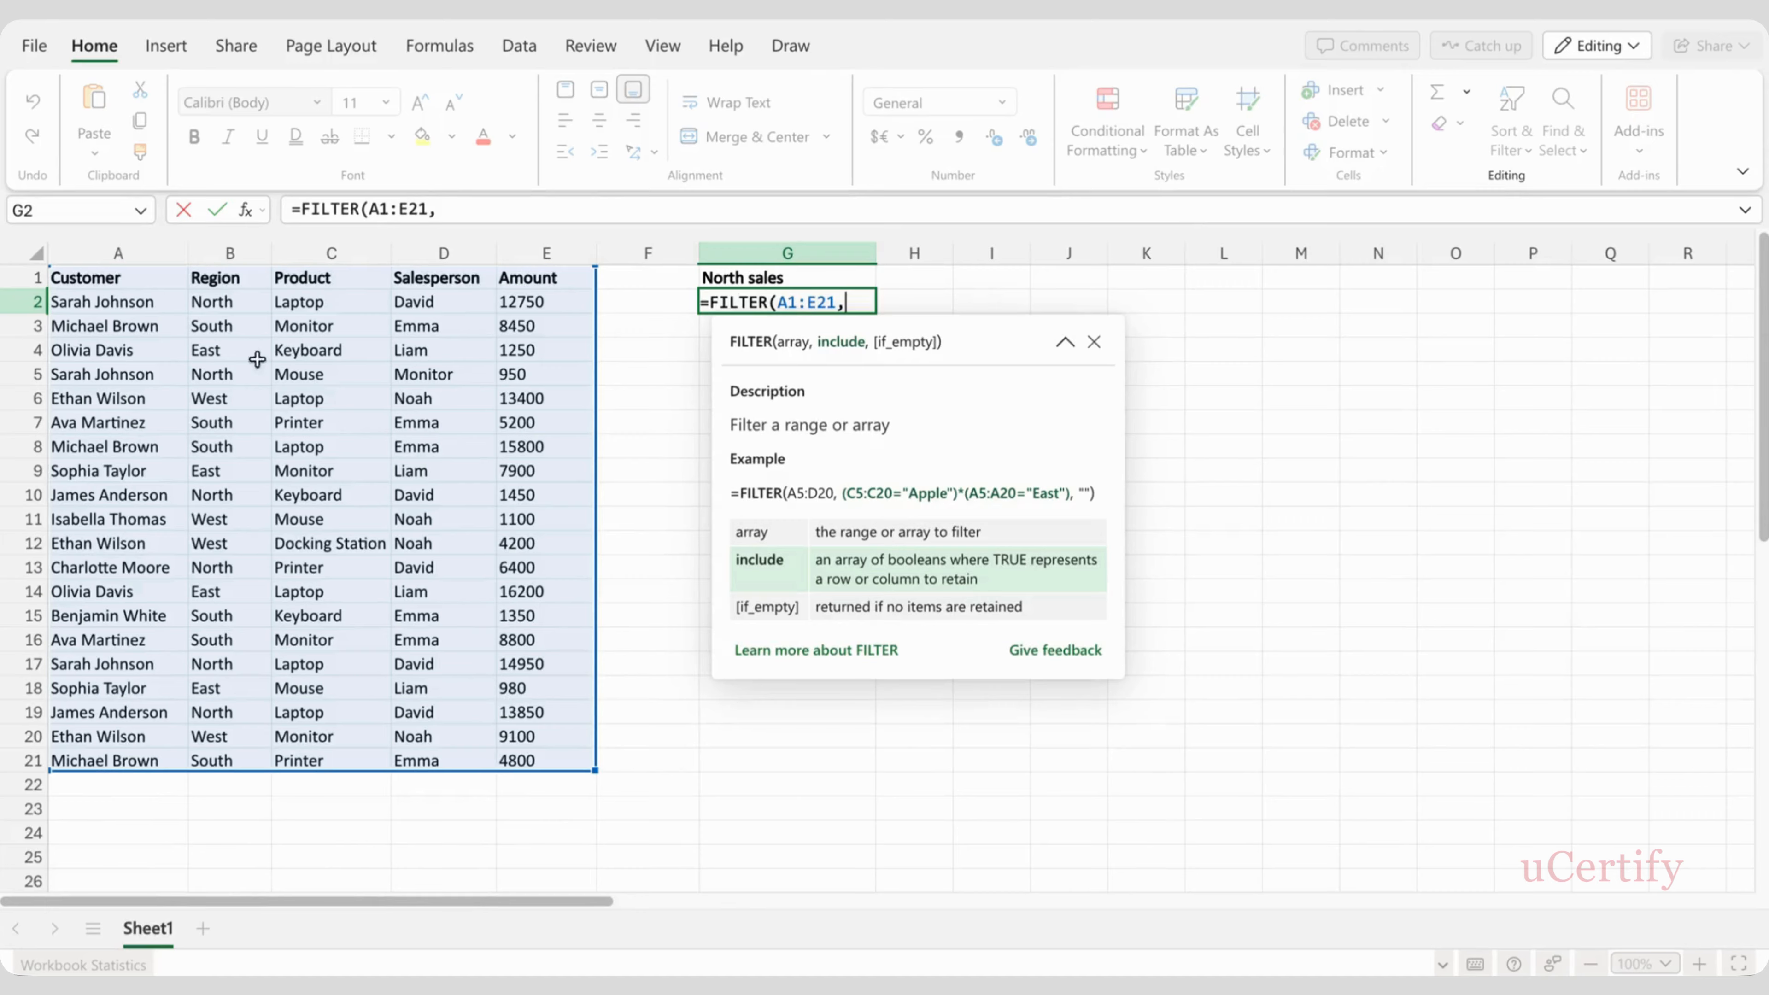
drag(217, 278, 211, 759)
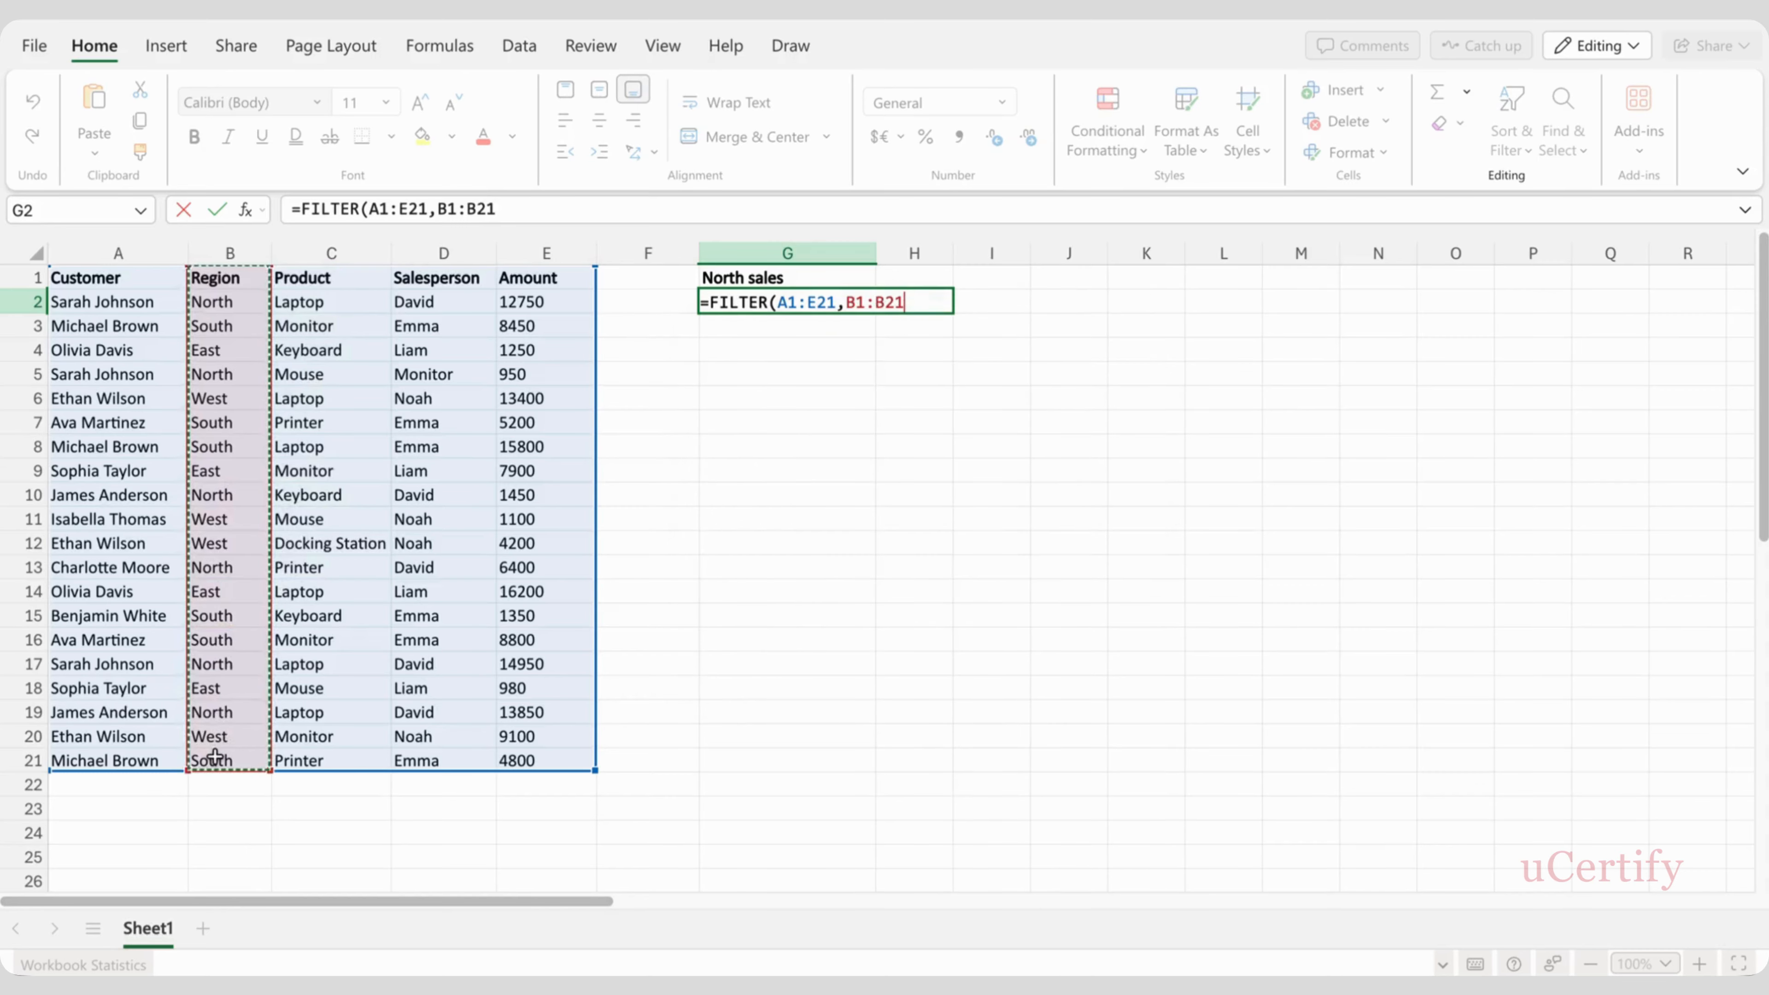
text(=)
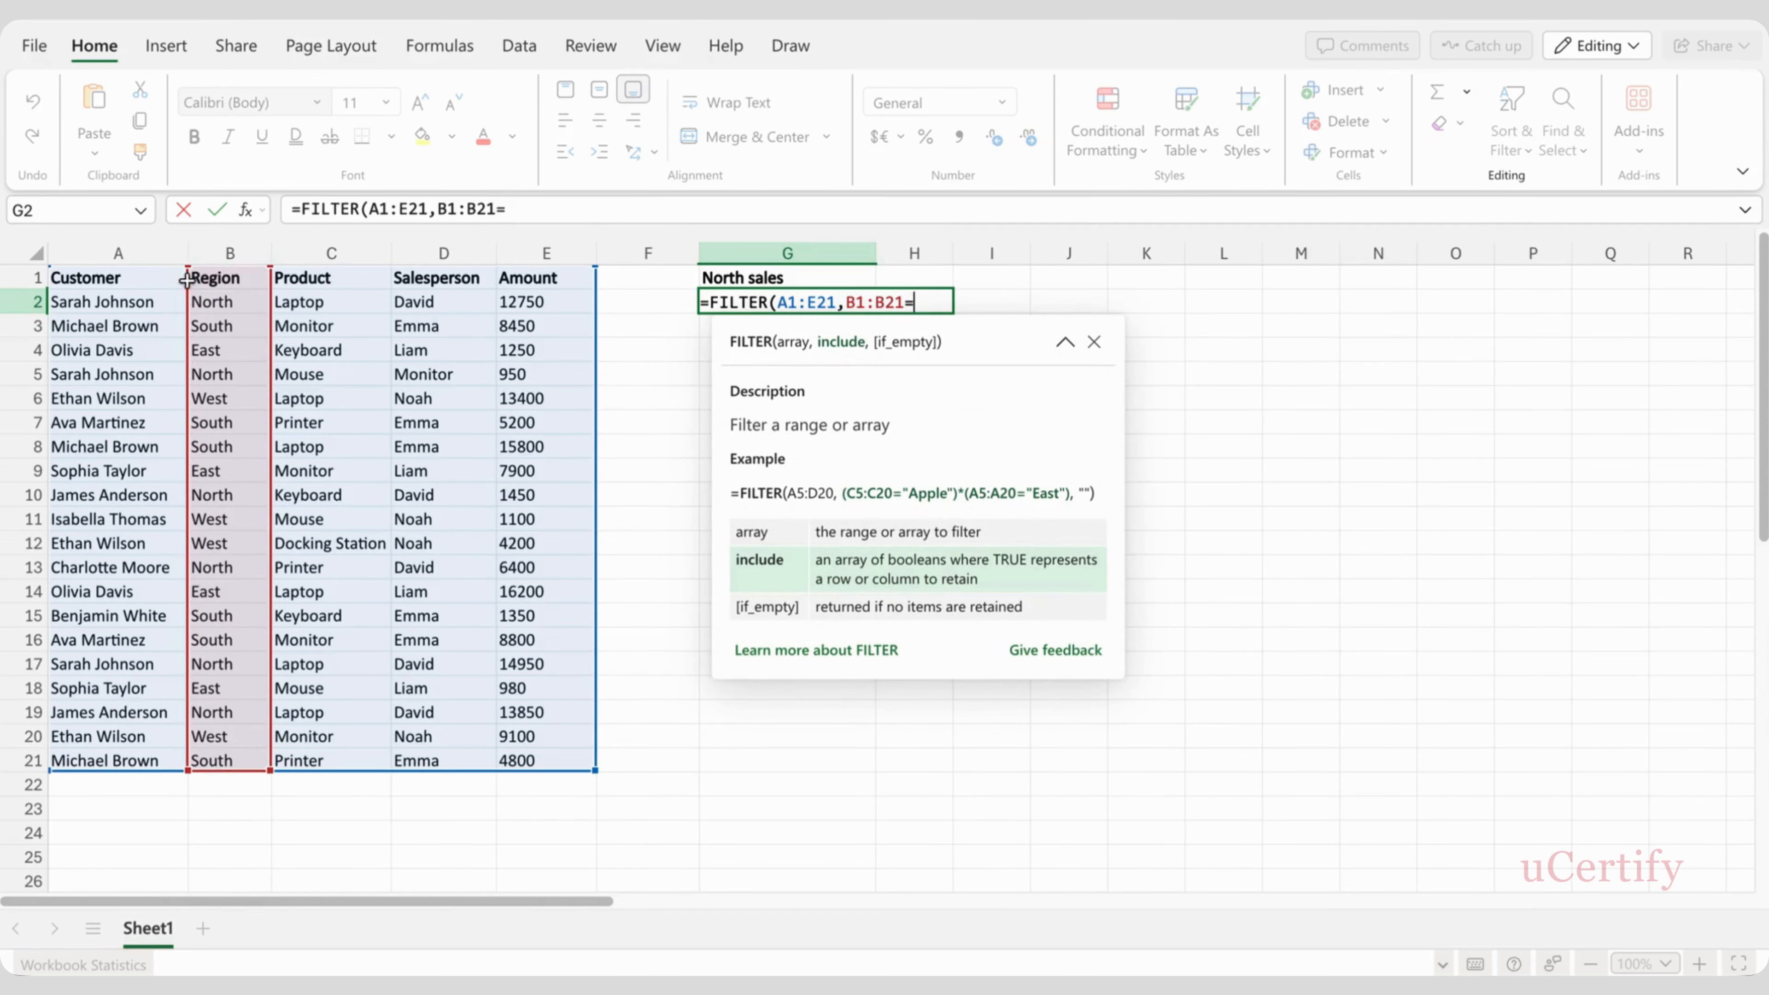
click(227, 301)
text())
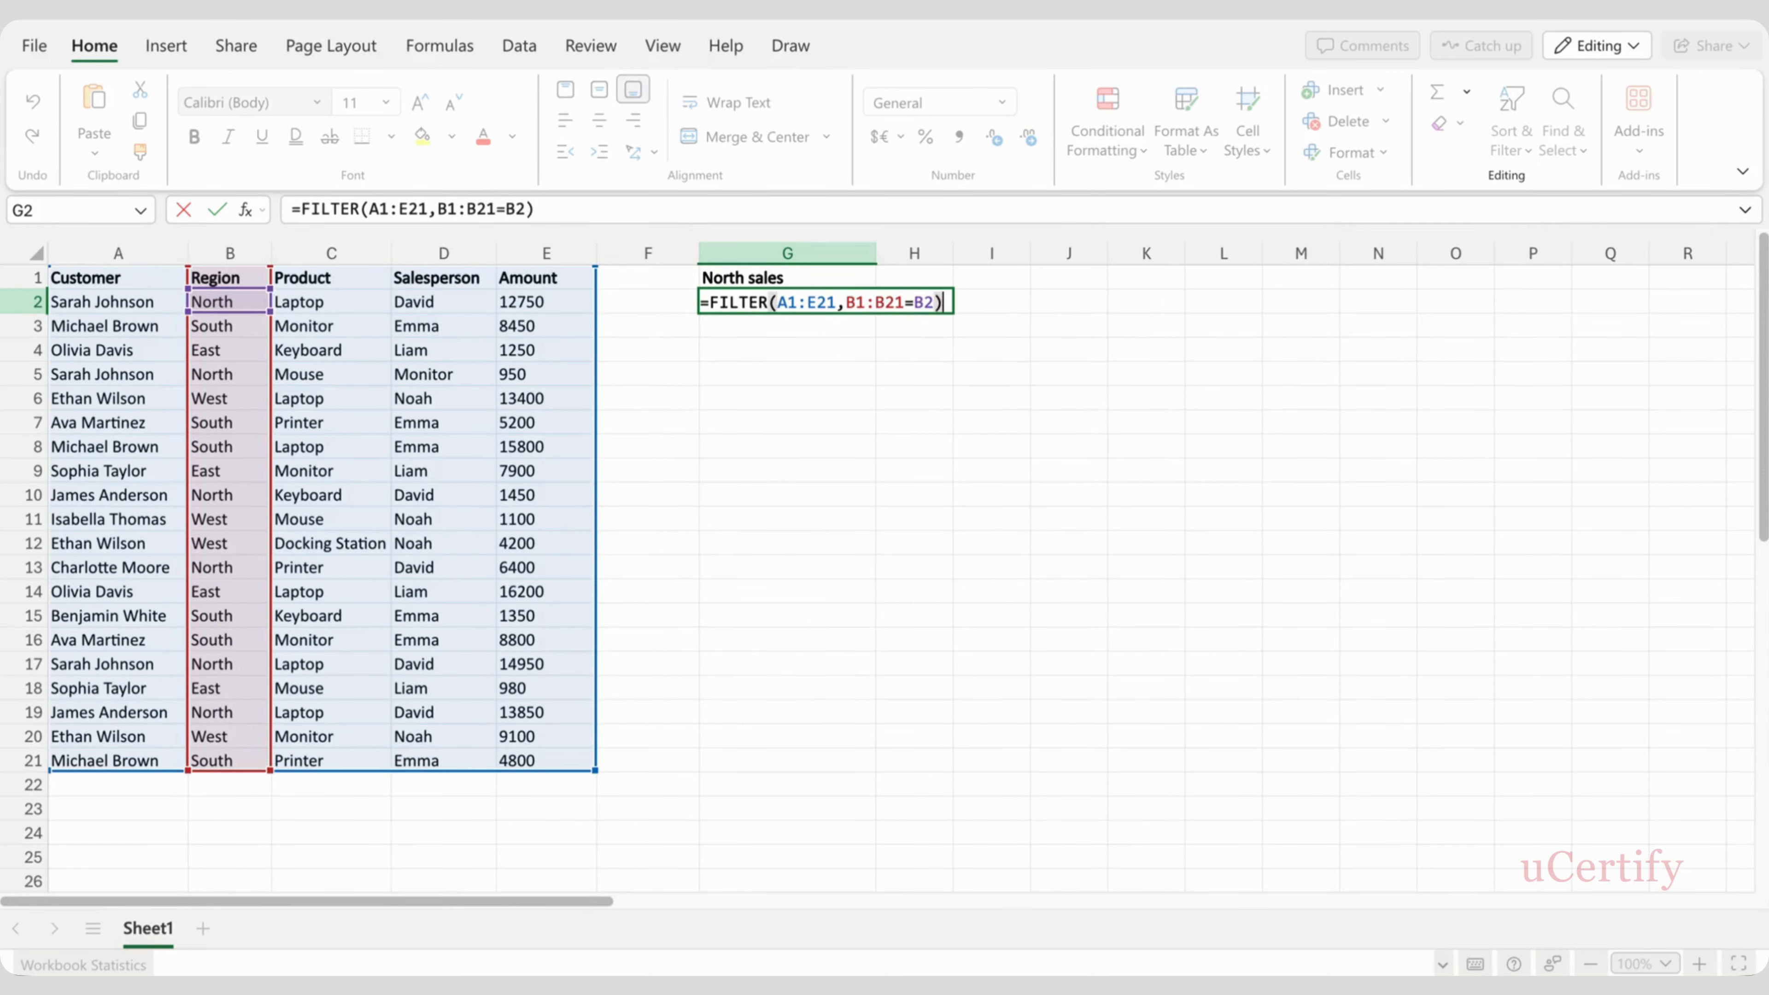
key(Return)
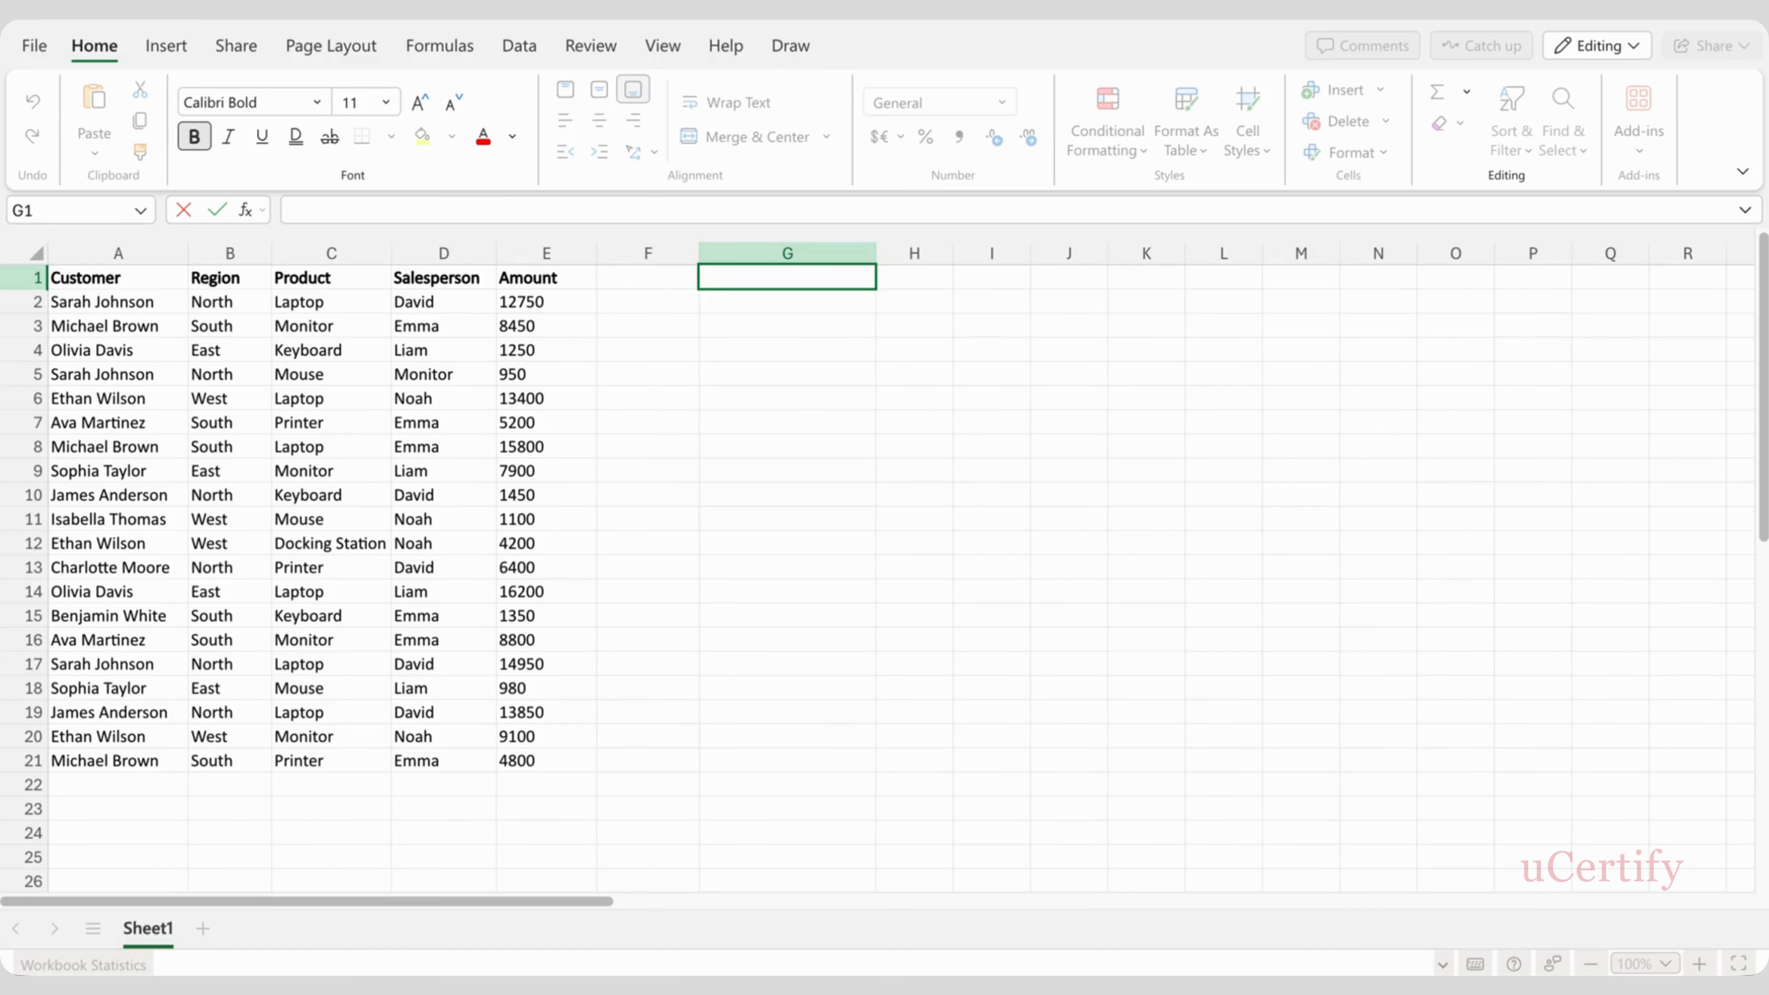
- Enter the heading "SRNO." in cell G1
text(SR)
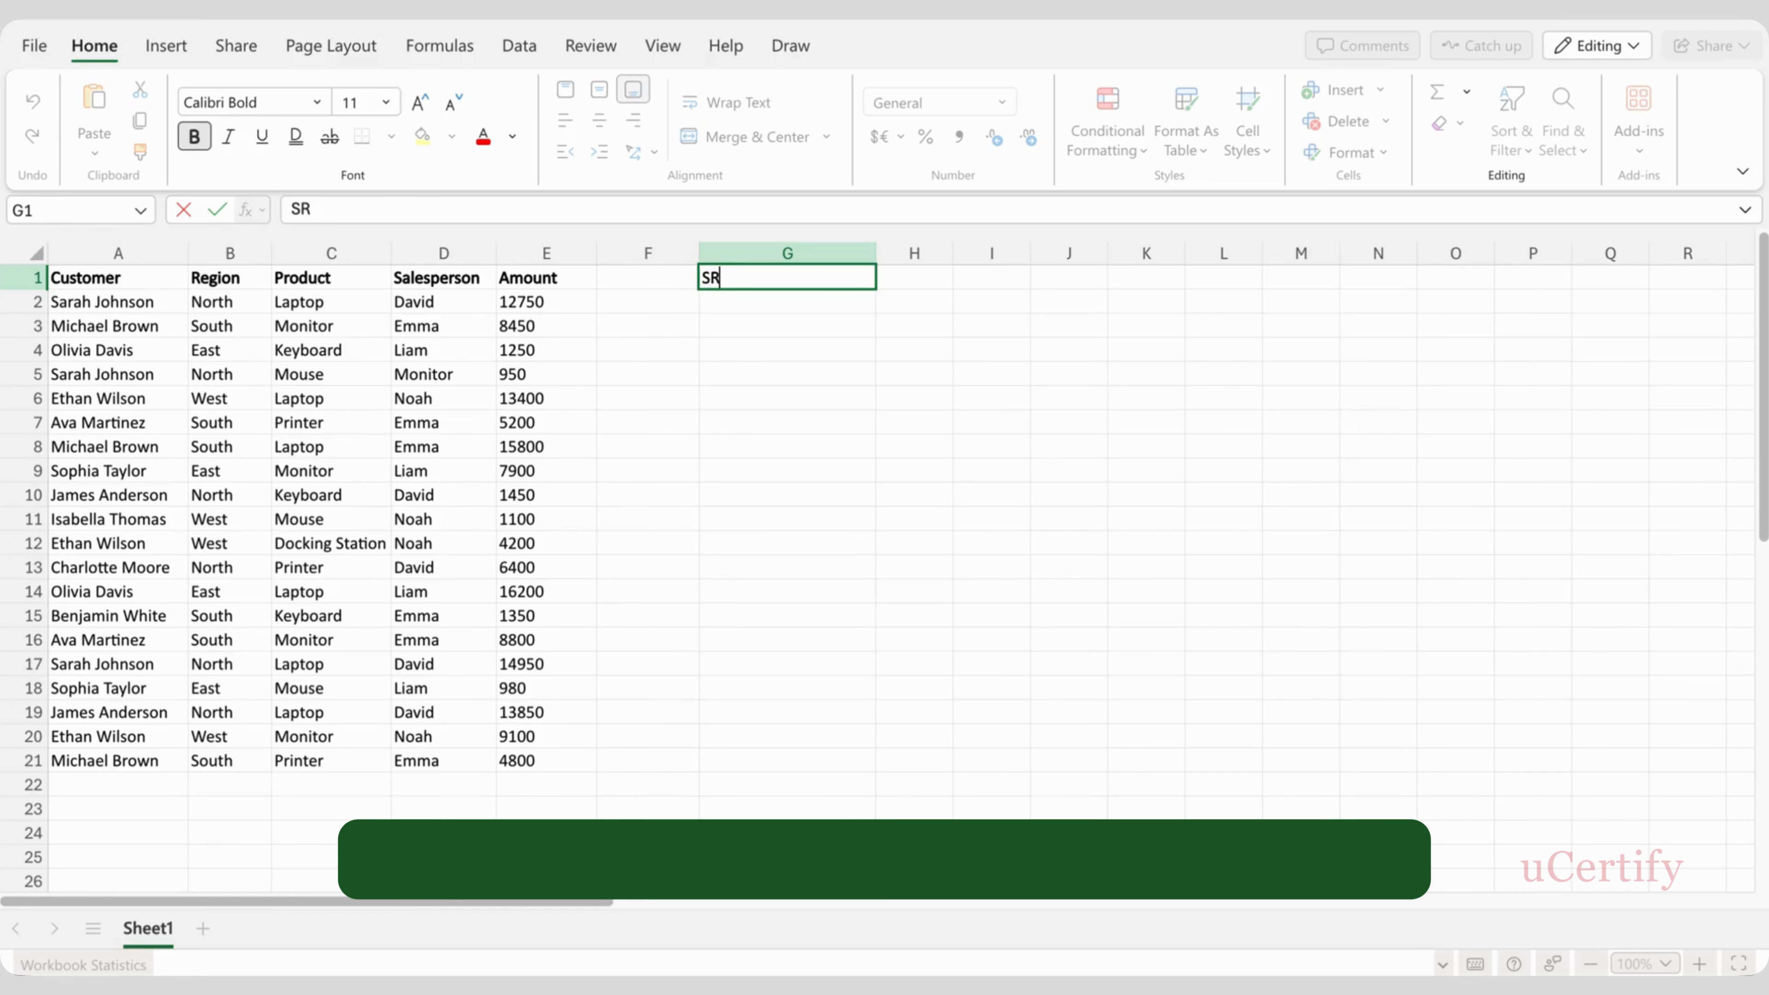
text(NO.)
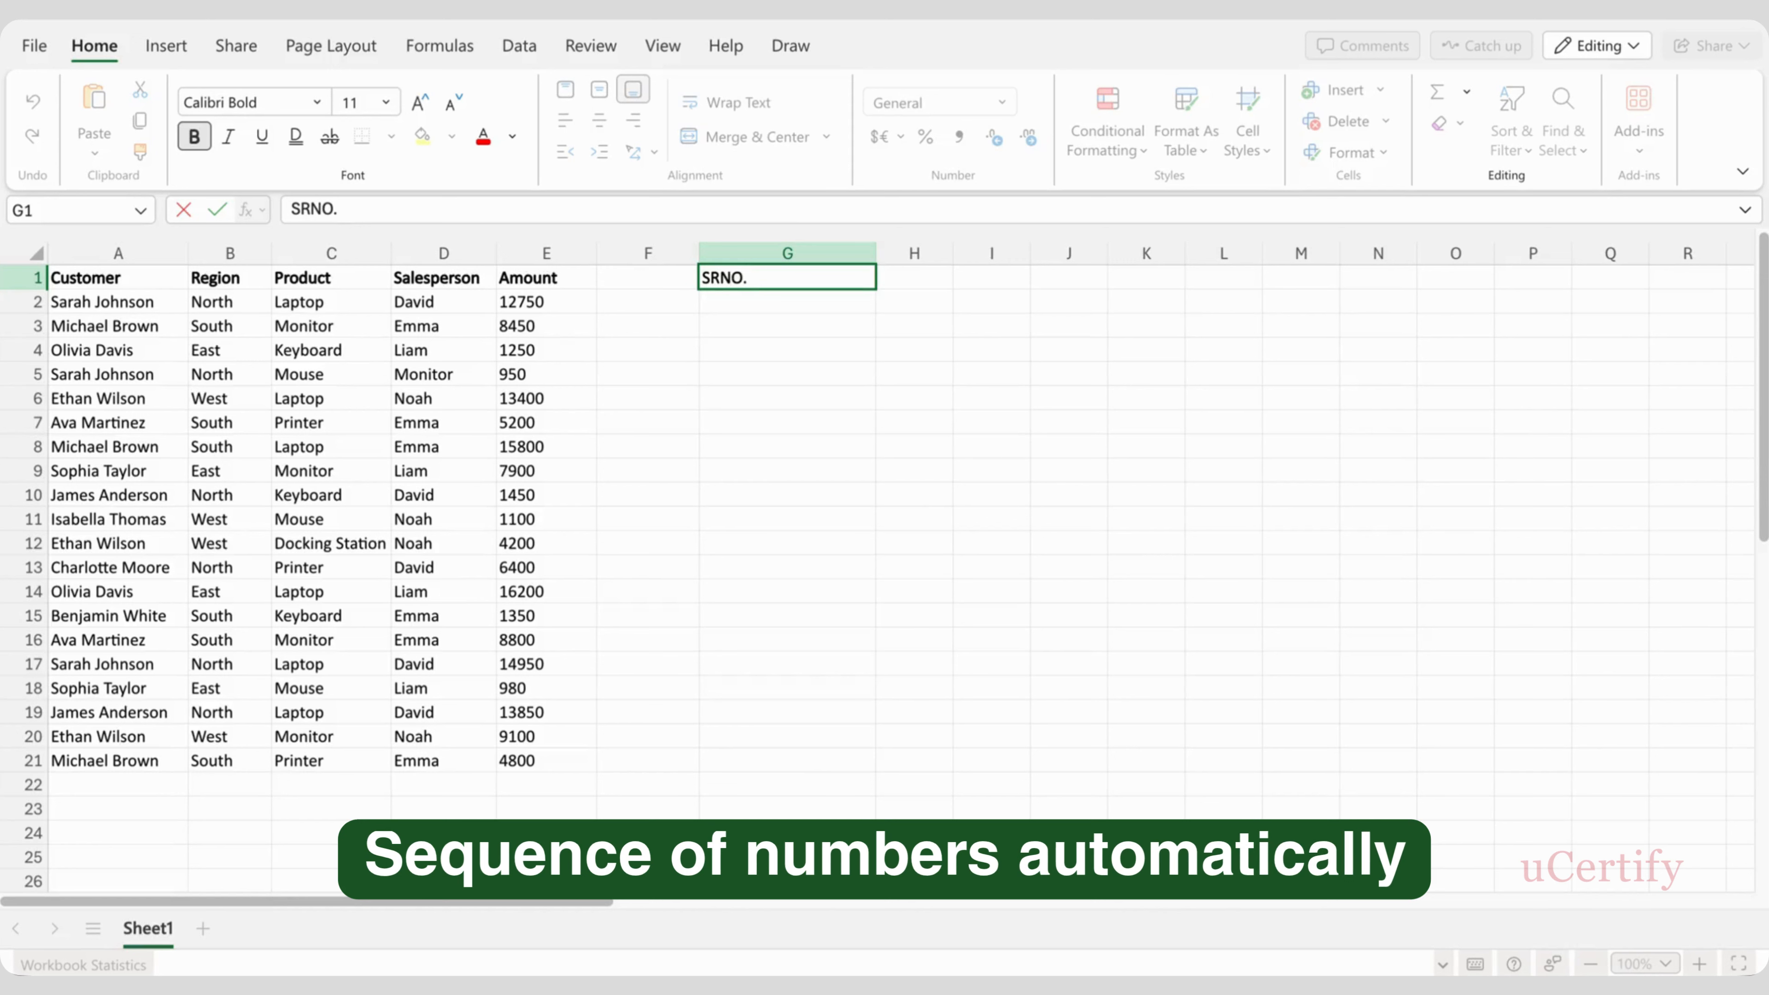
key(Return)
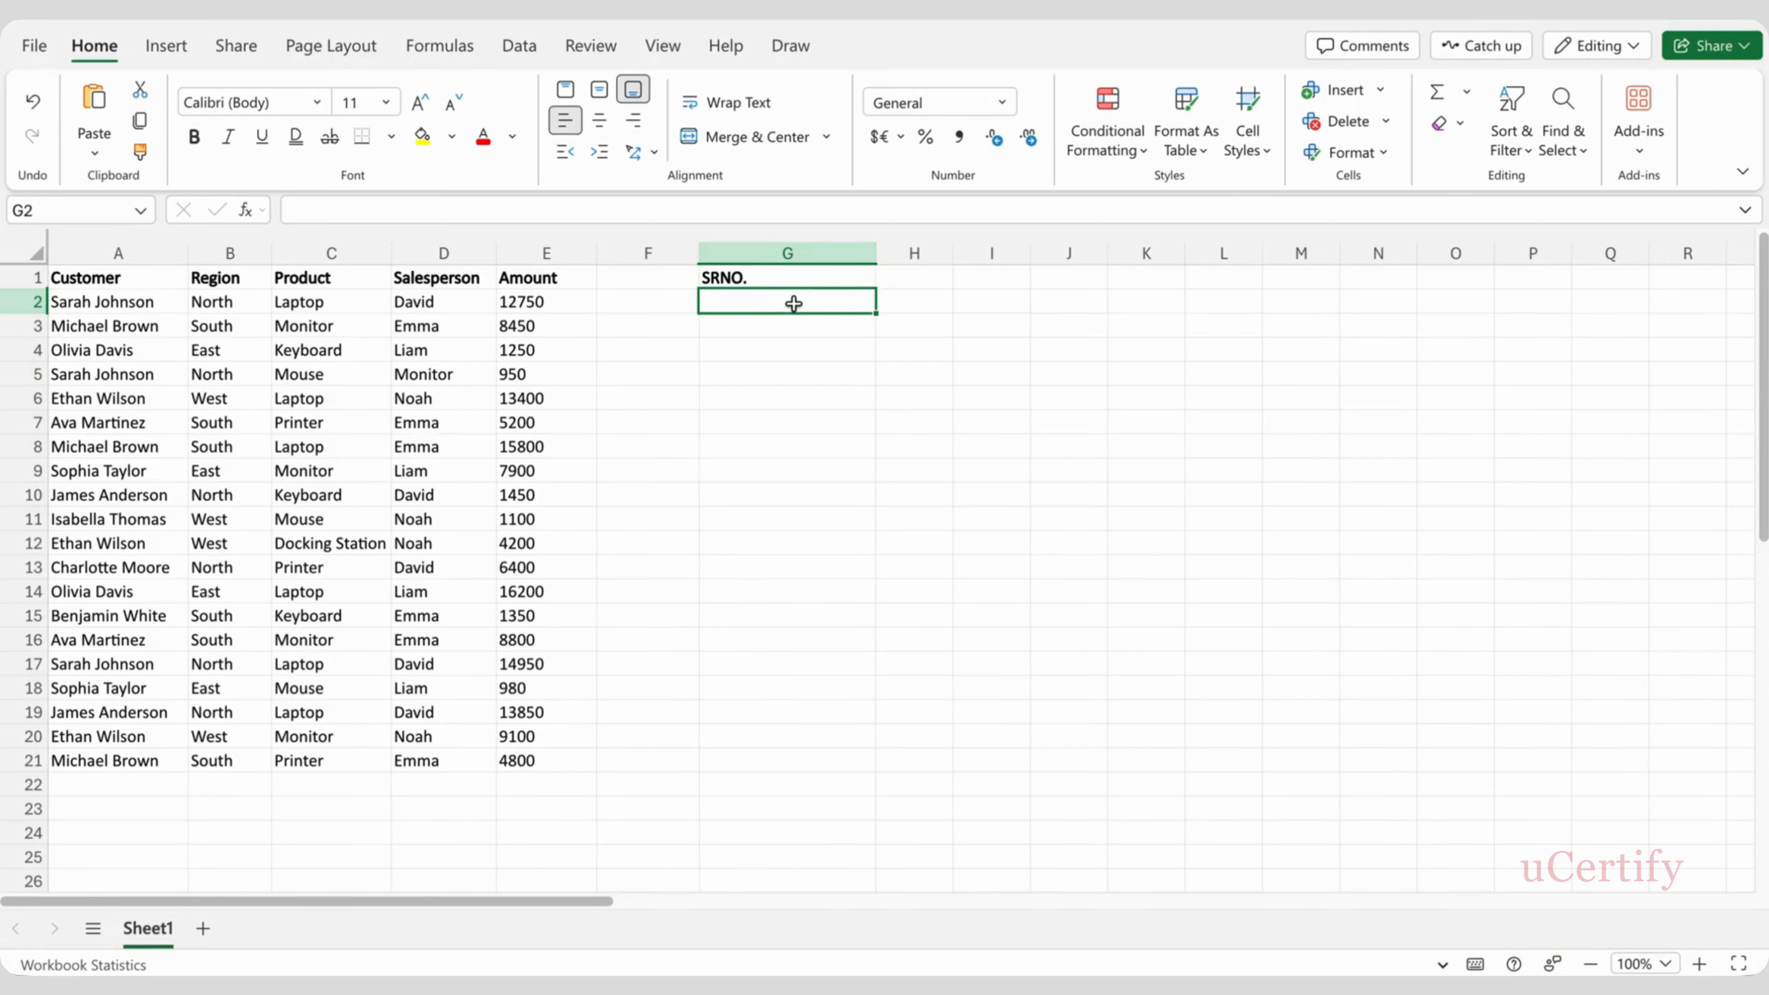
- Generate ten sequential serial numbers under the heading by entering =SEQUENCE(10) in G2
text(=seq)
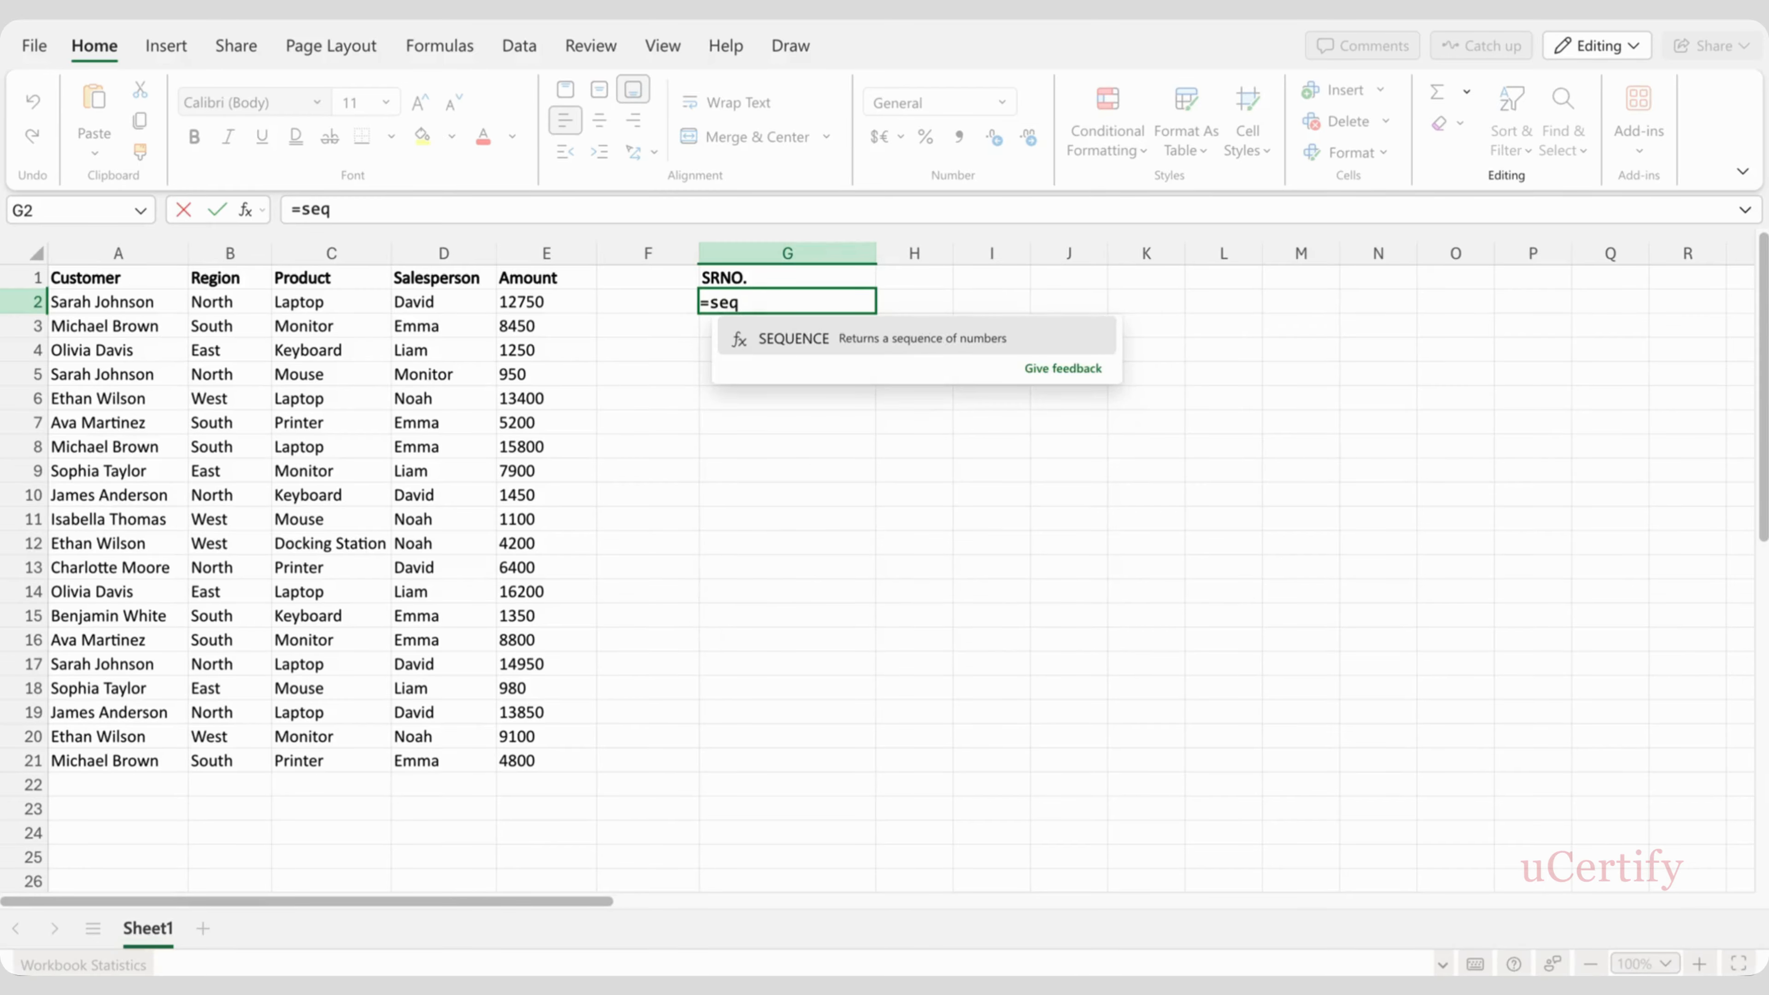
key(Tab)
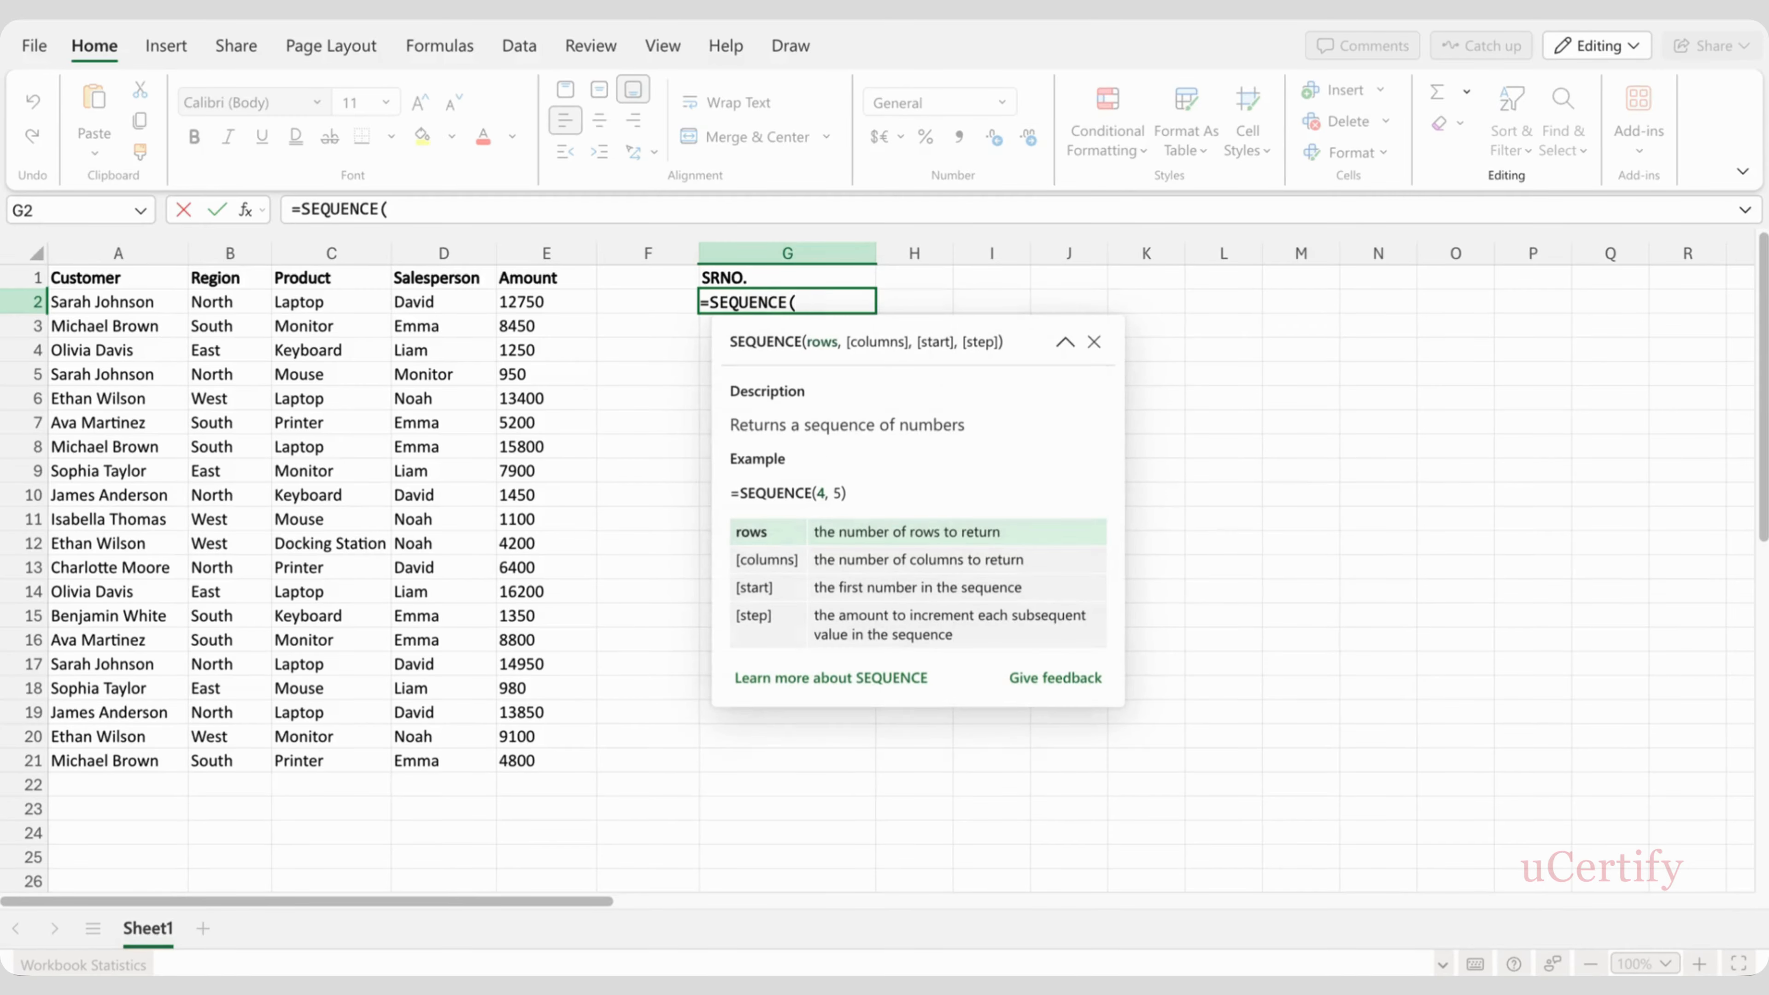
text(10))
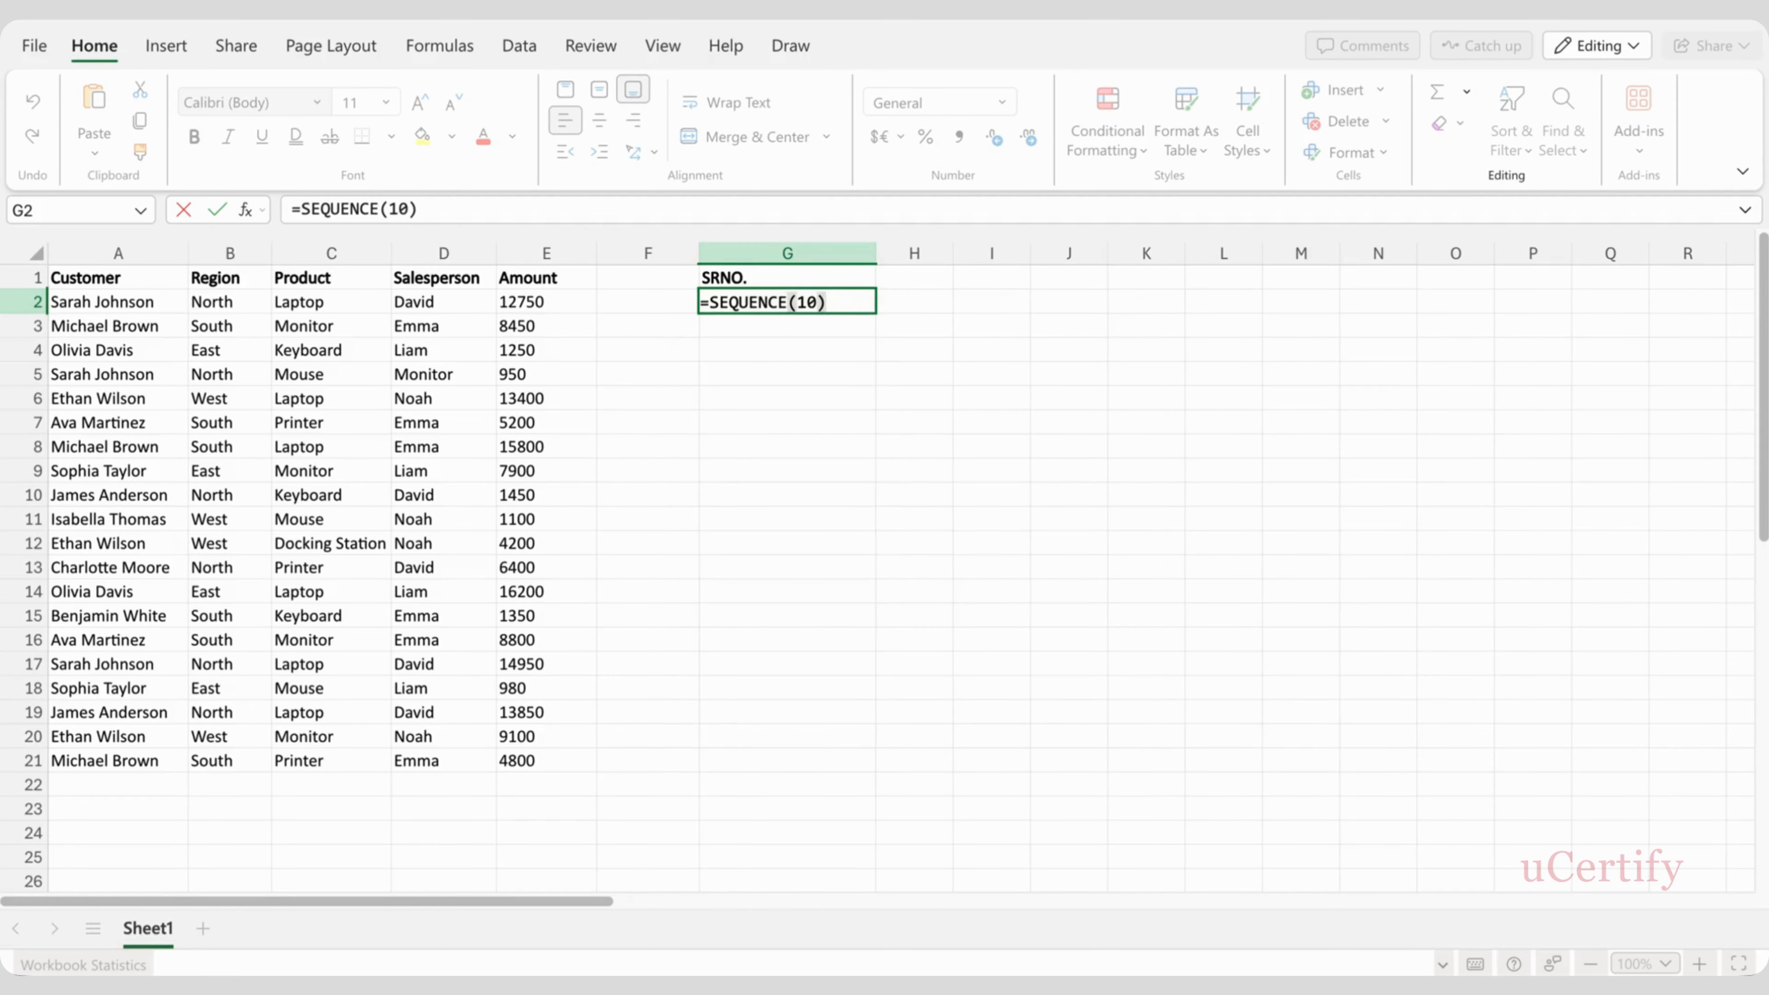
key(Return)
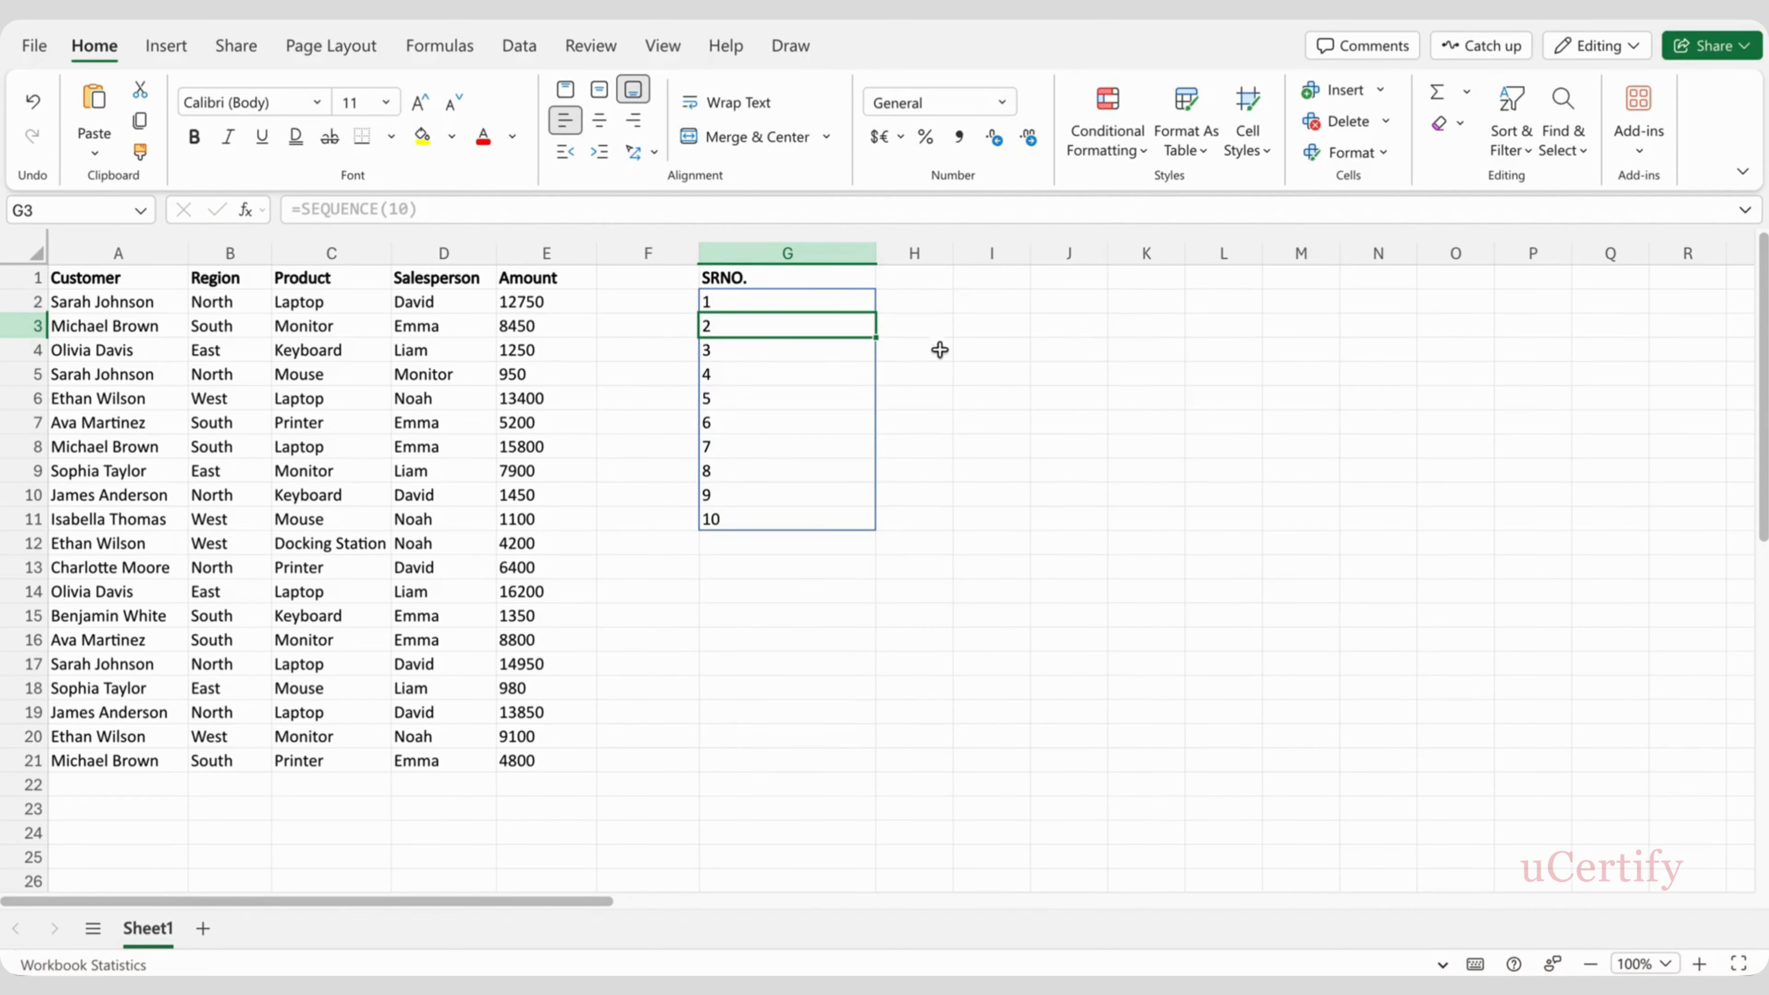
click(849, 305)
drag(849, 305, 875, 510)
click(924, 517)
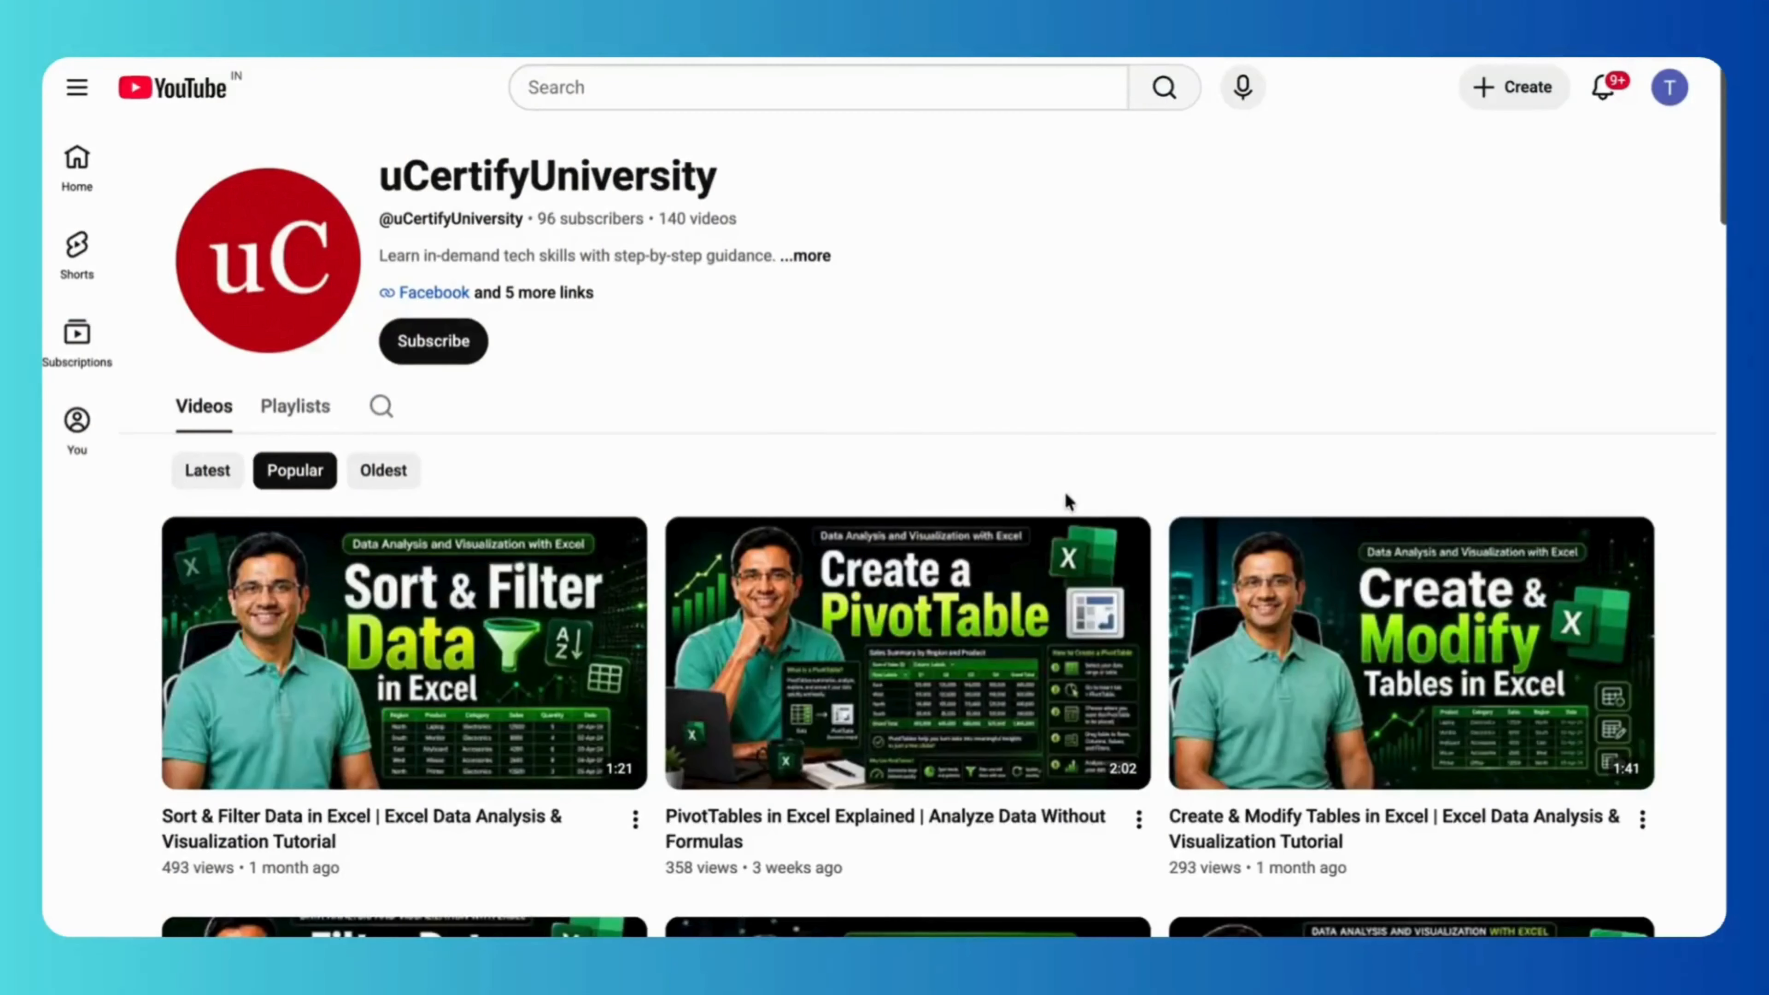
- Switch to YouTube and subscribe to the uCertifyUniversity channel
click(435, 340)
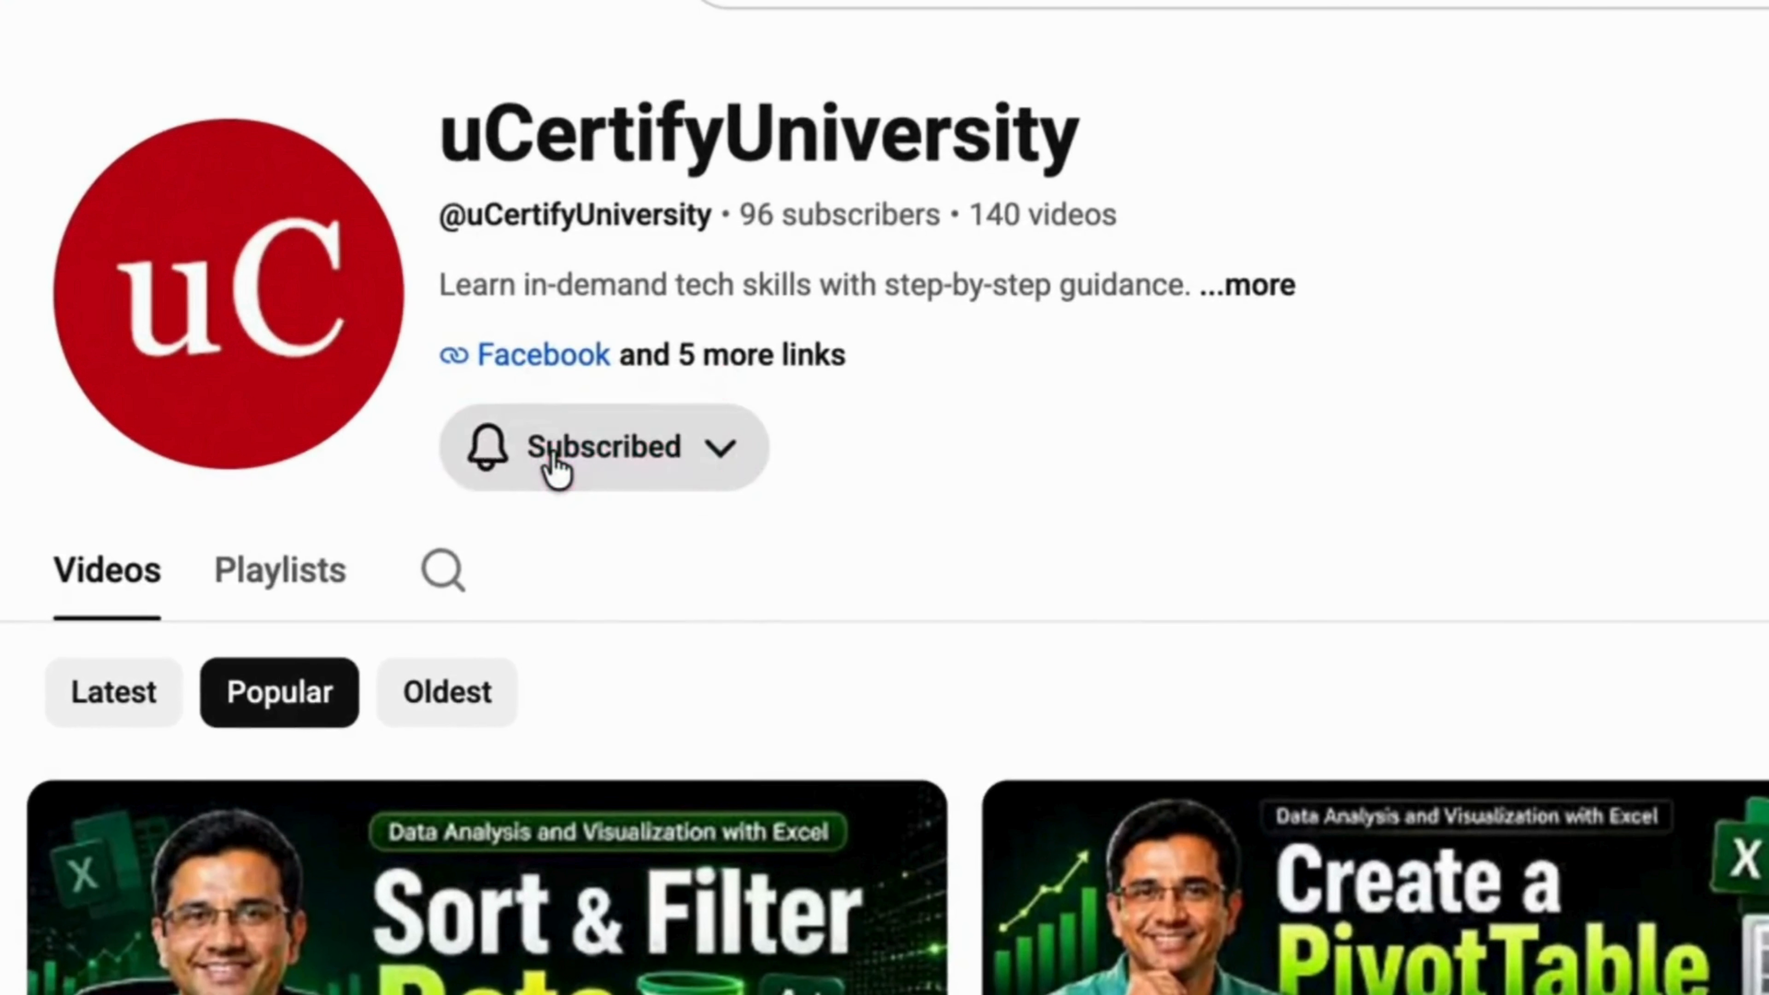